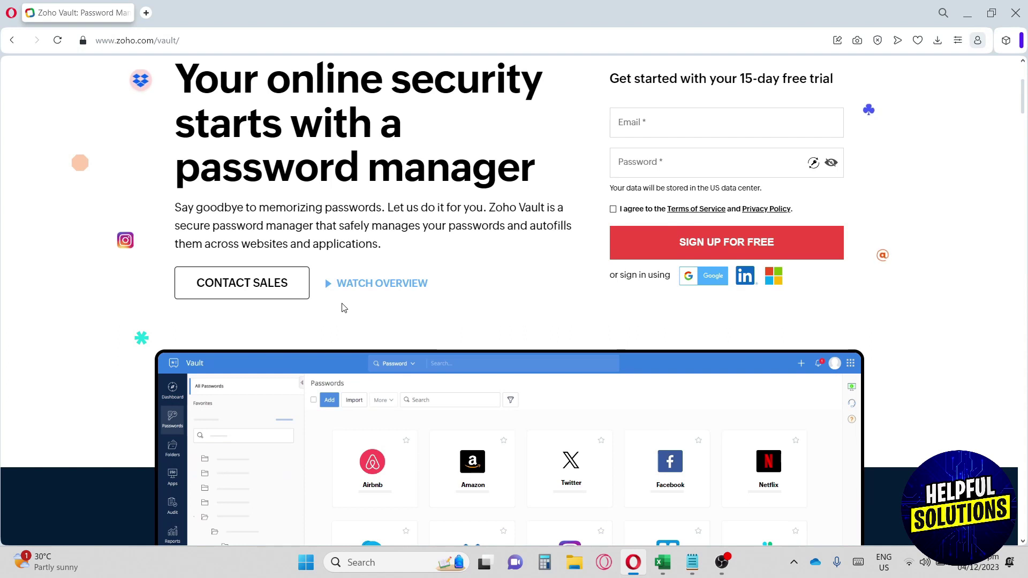
Step: Sign up for Zoho Vault using the Google account
scroll(344, 307, down, 1)
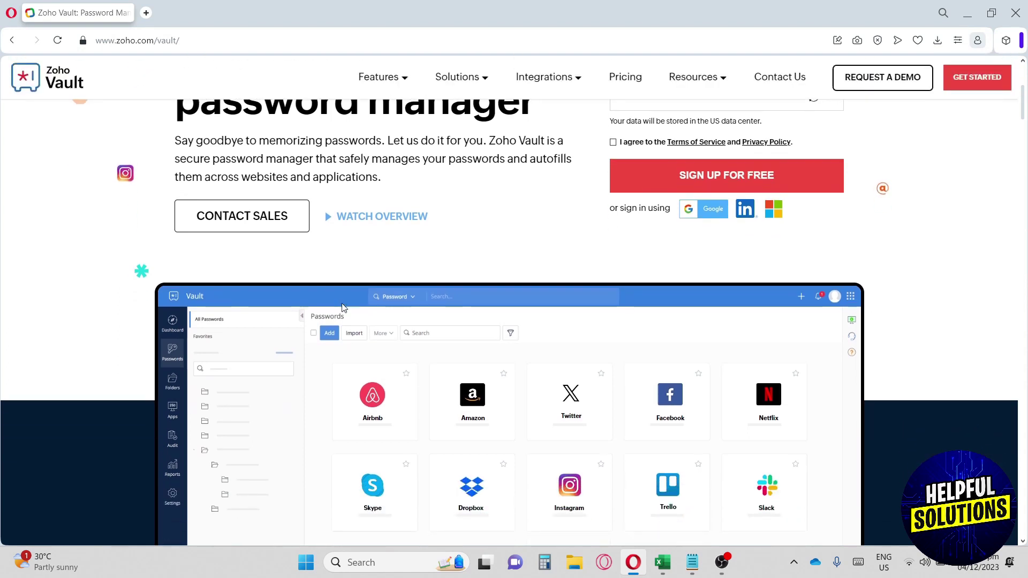
scroll(344, 307, down, 1)
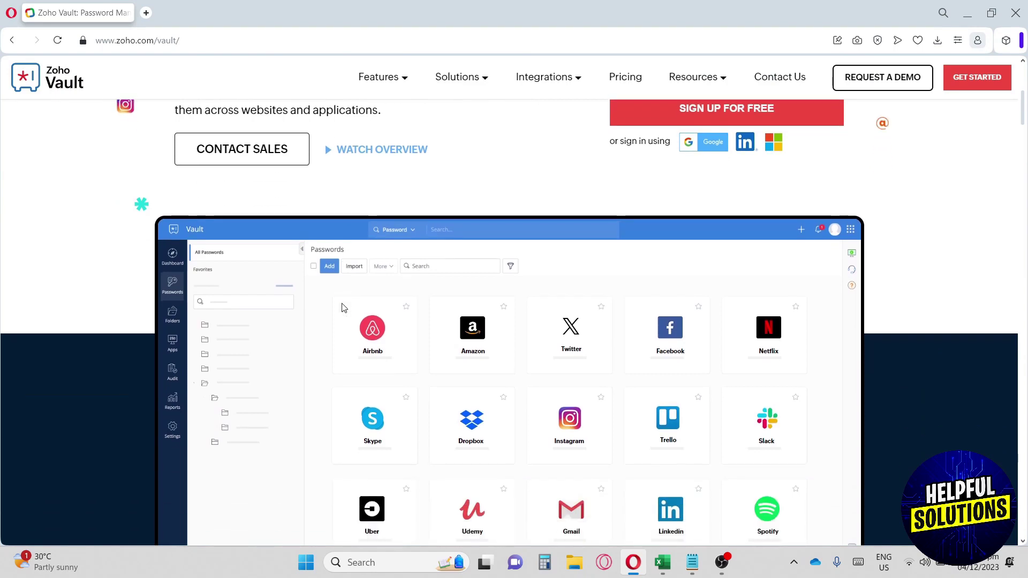
scroll(343, 307, down, 1)
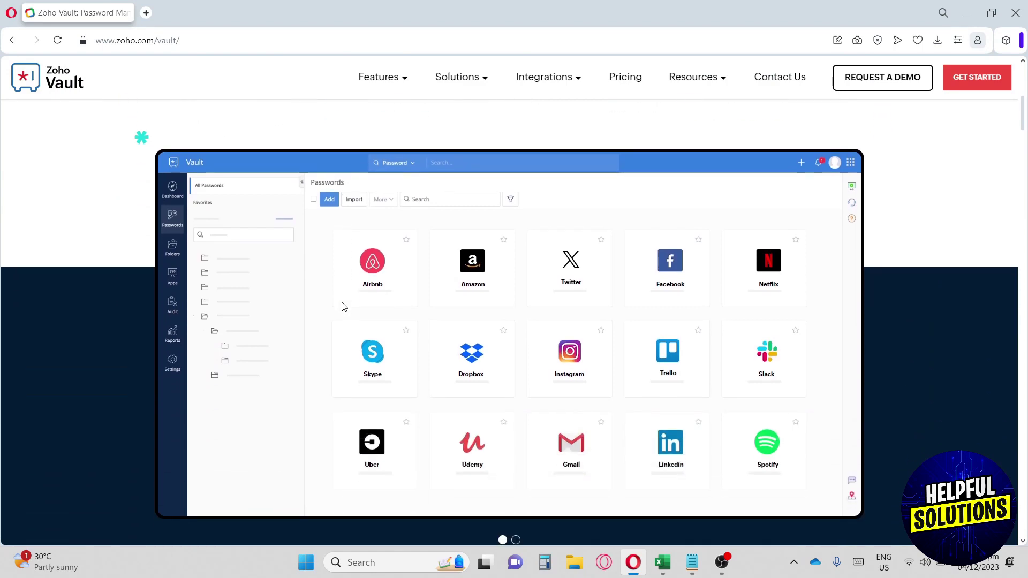
scroll(343, 305, up, 5)
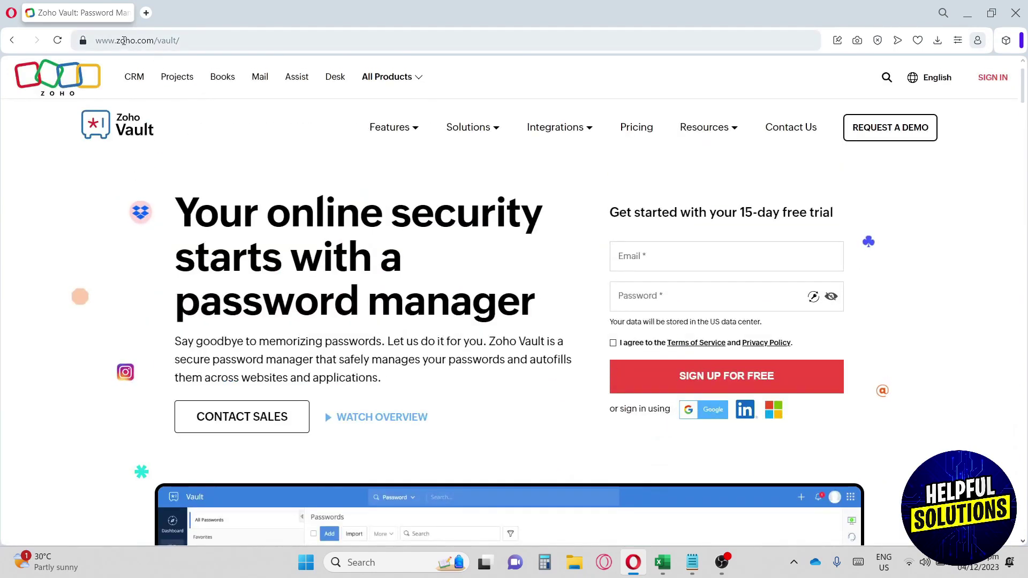
click(162, 40)
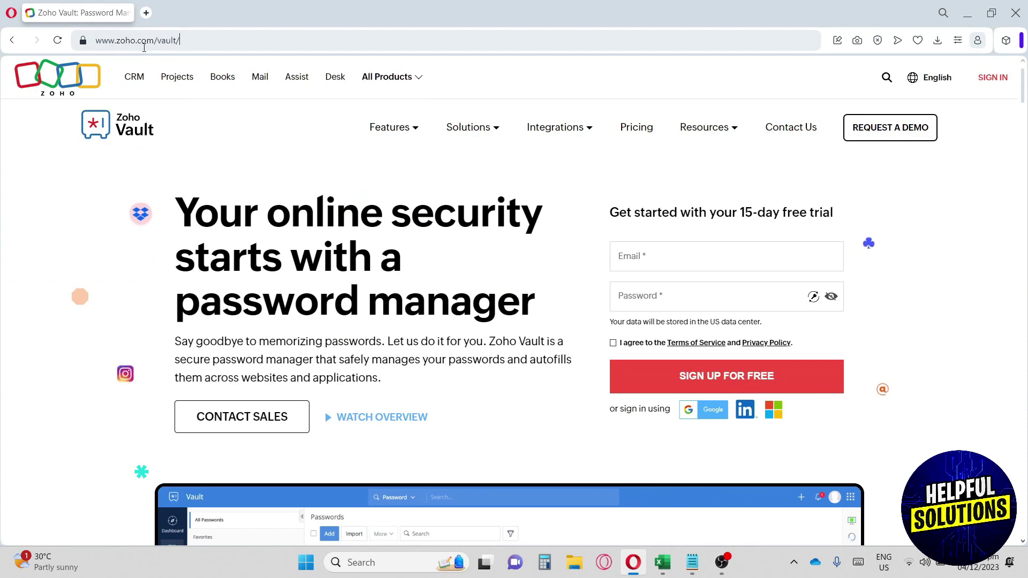
click(222, 221)
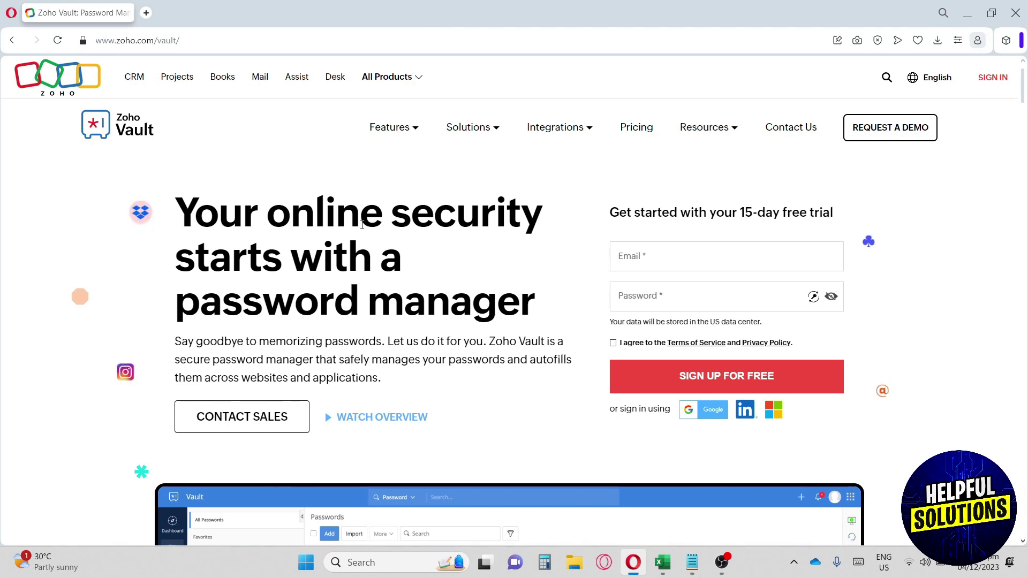
scroll(361, 225, down, 1)
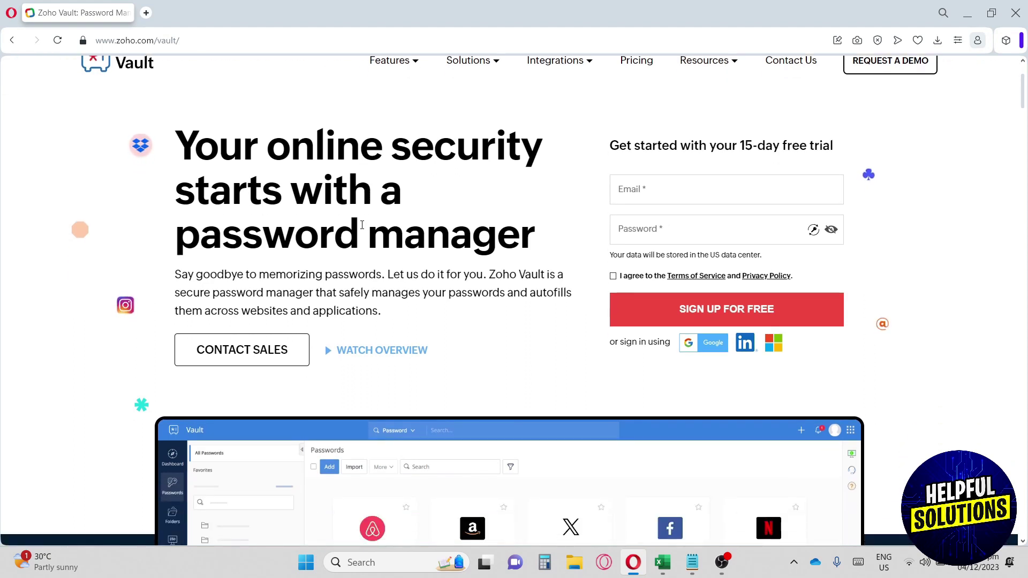
scroll(362, 225, down, 1)
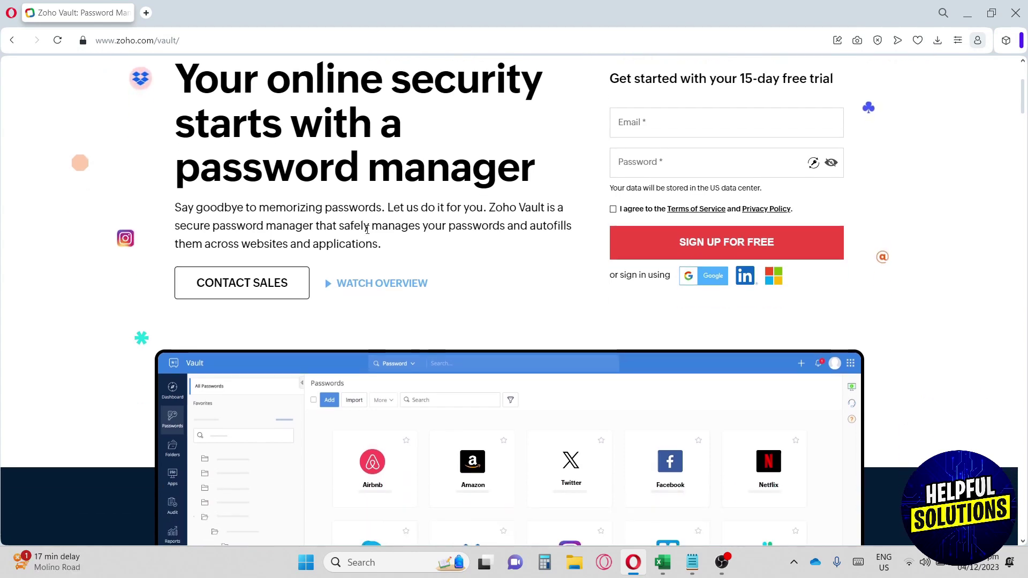
scroll(364, 228, up, 2)
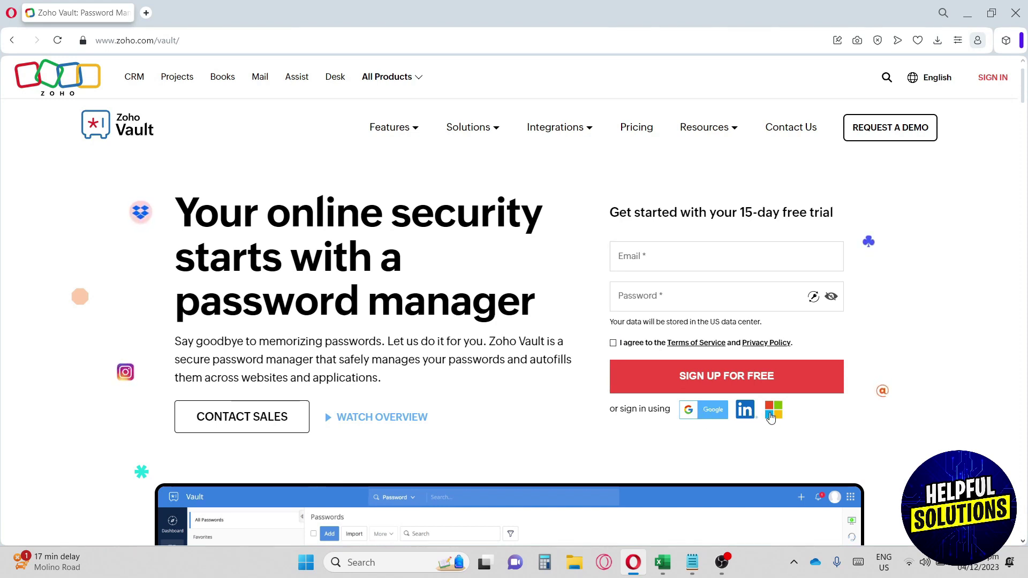
click(702, 416)
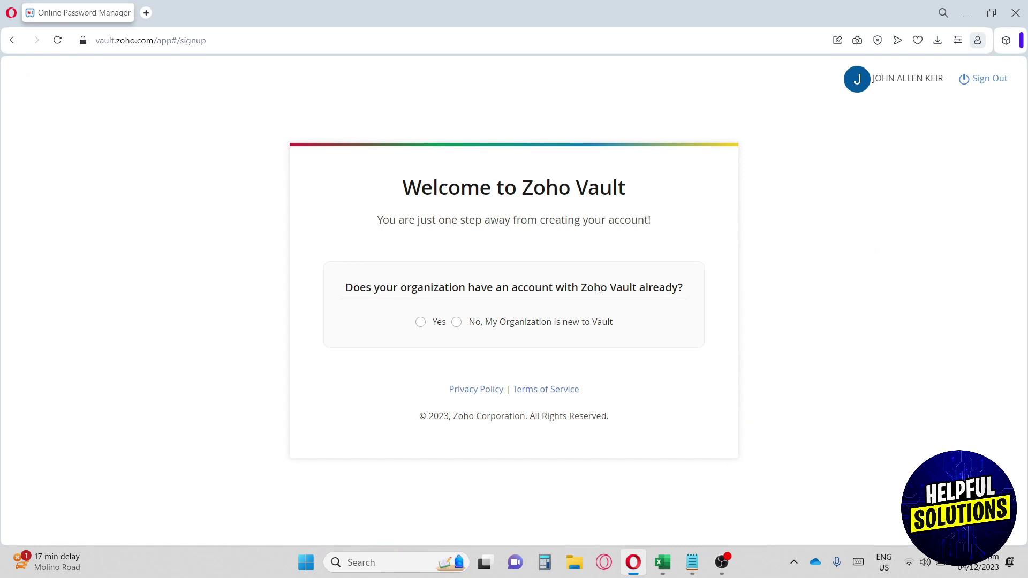
Step: Declare a new organization named Thehelpfulsolutions, paste and confirm the master password, and enter the captcha
click(458, 322)
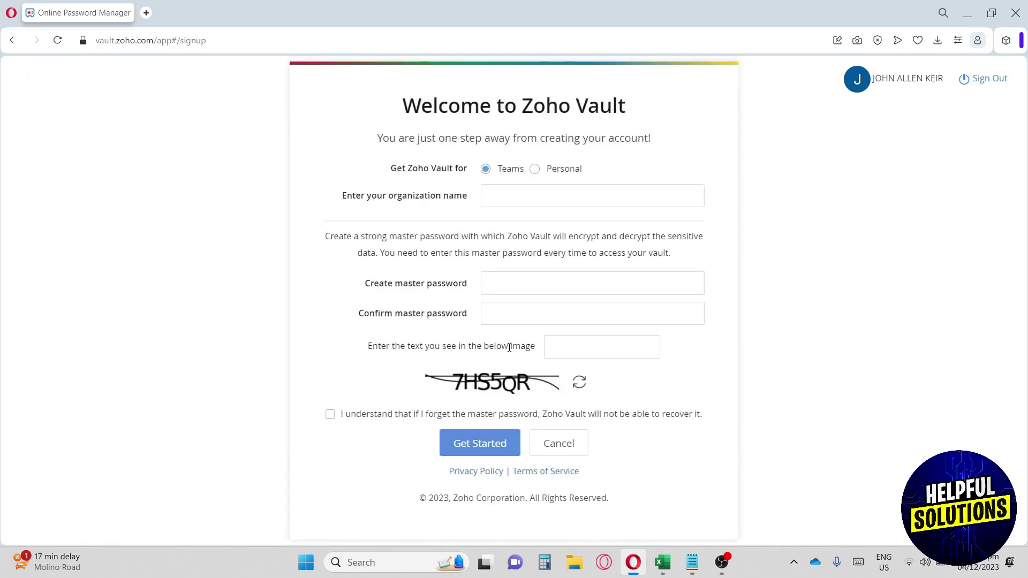
click(506, 191)
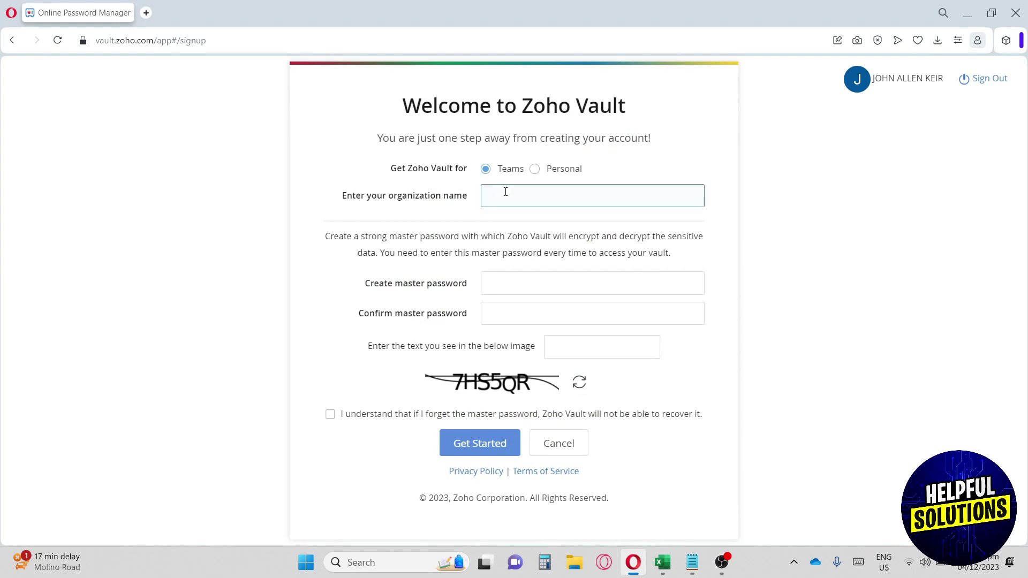
text(Thehelpfulsolutions)
click(505, 285)
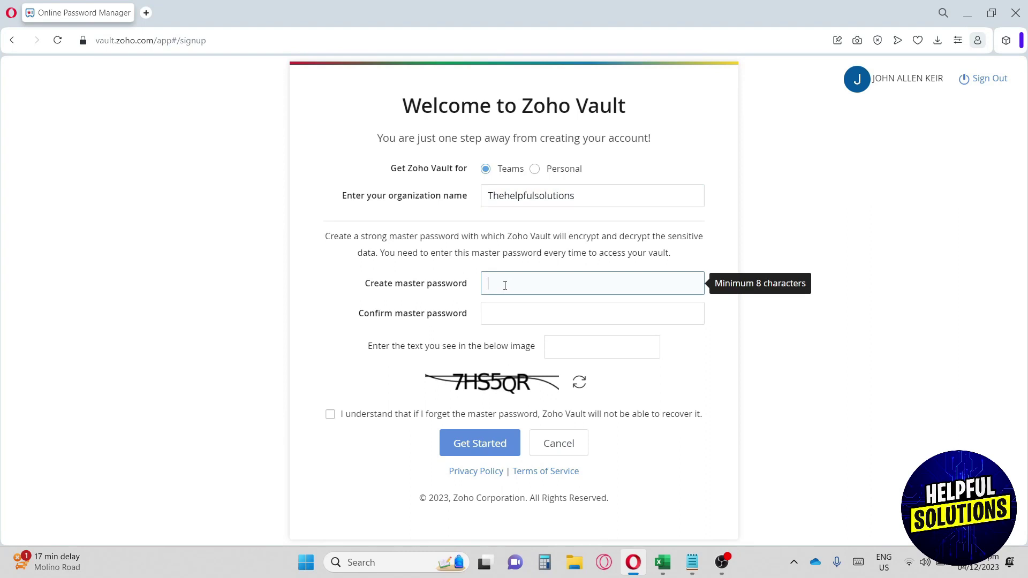
key(ctrl+v)
key(Tab)
key(ctrl+v)
click(578, 346)
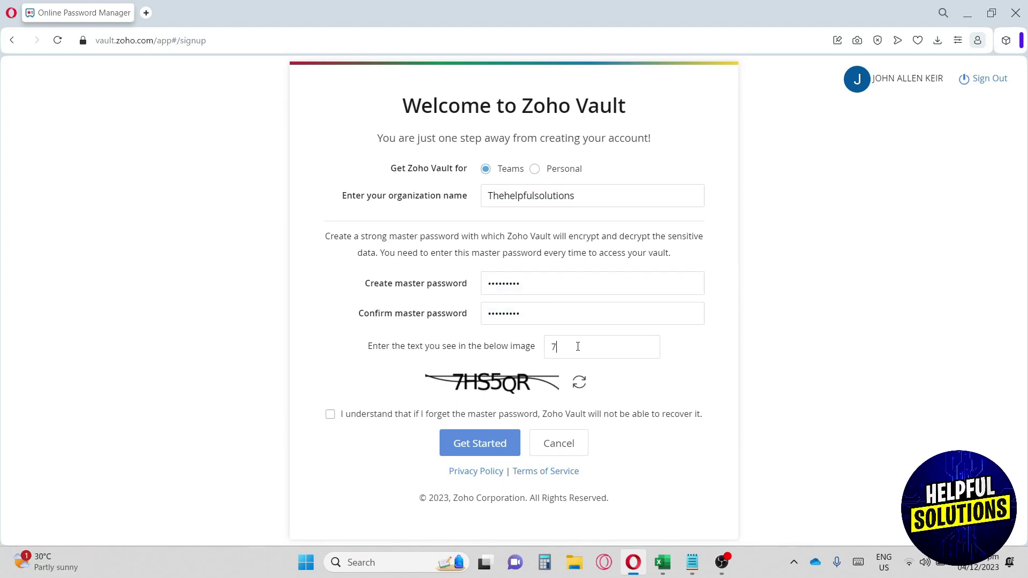
text(7HS5QR)
Step: Acknowledge the master password can't be recovered and create the vault account
click(330, 414)
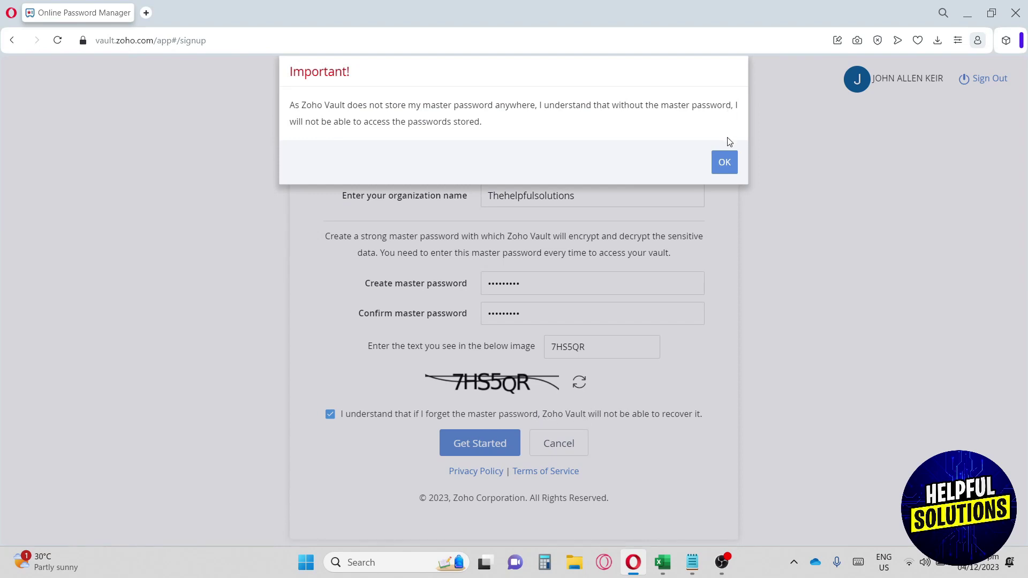
click(722, 164)
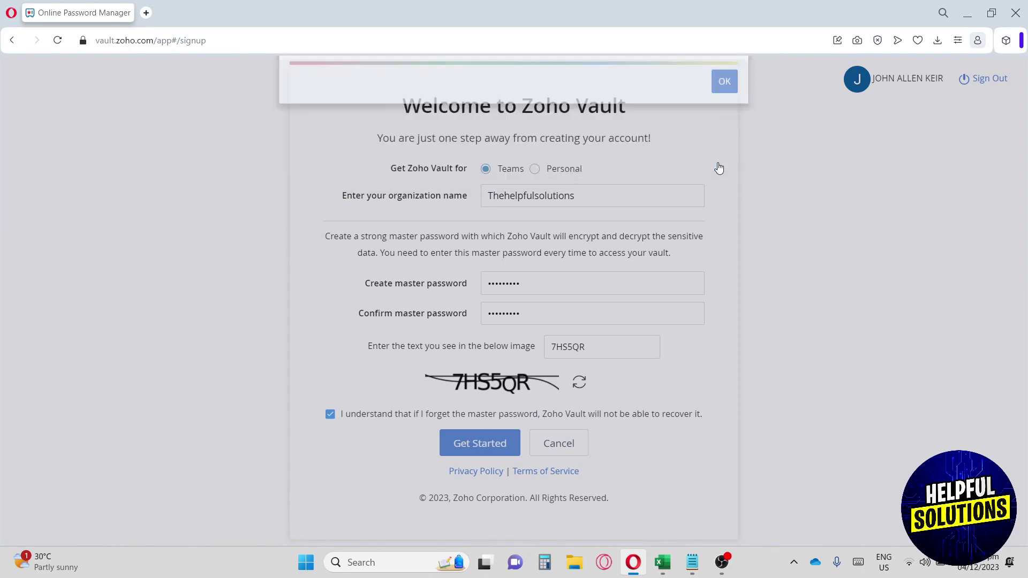
drag(377, 286, 467, 286)
click(464, 287)
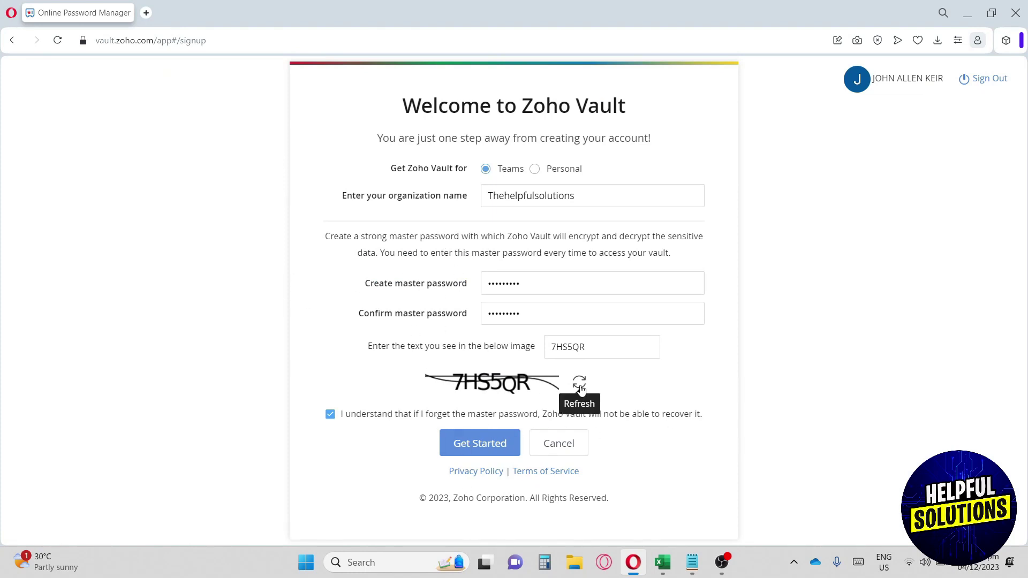
click(491, 443)
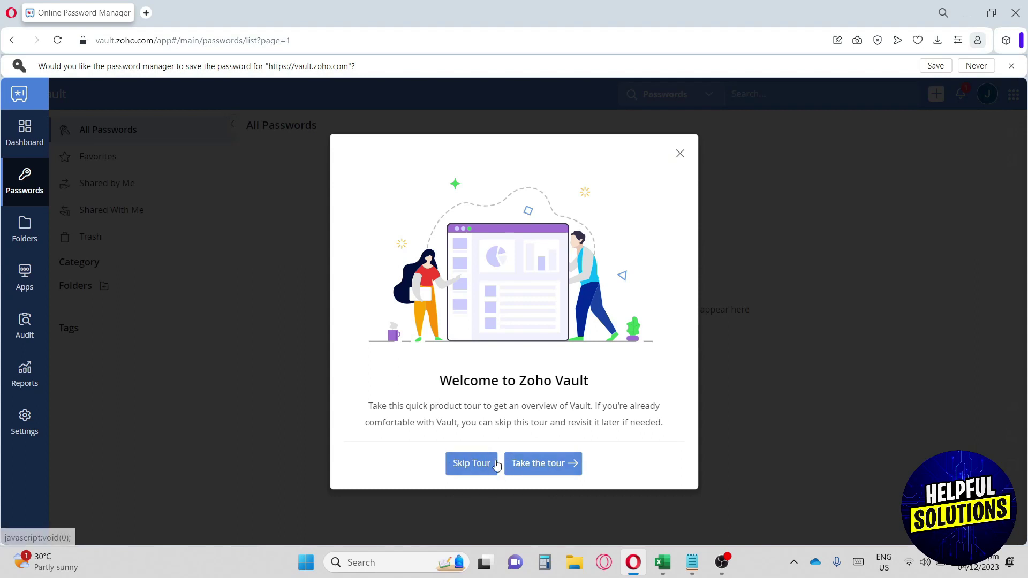
Step: Skip the product tour and open a new Add Password form
click(468, 464)
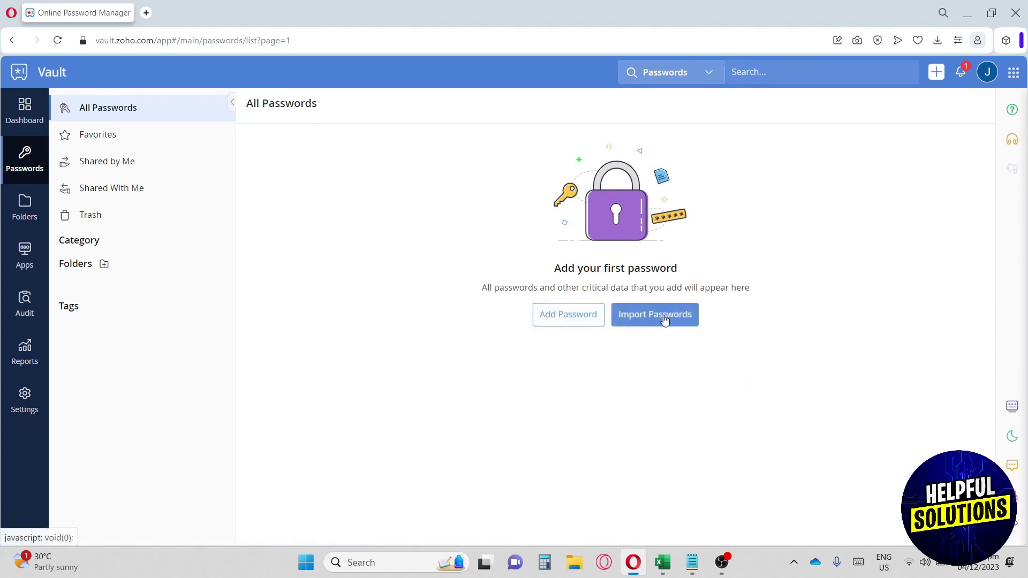
click(559, 316)
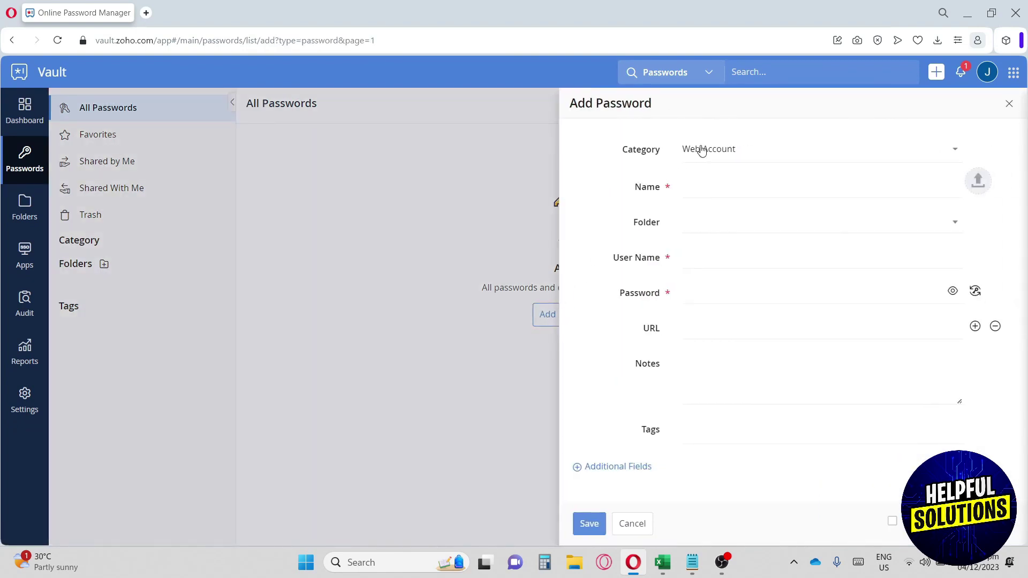
Step: Keep Web Account as the category and name the entry Facebook
click(697, 150)
scroll(723, 227, up, 1)
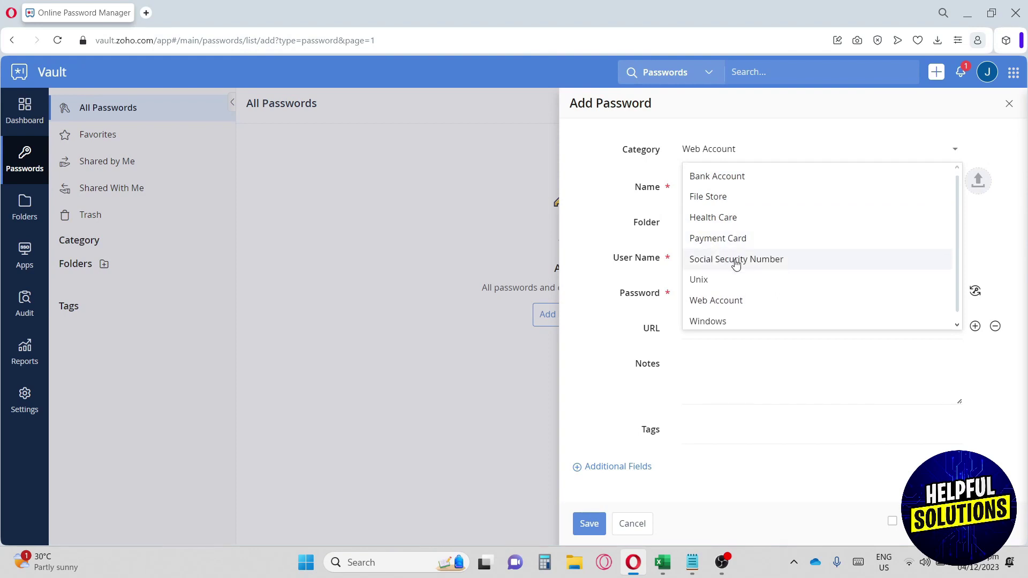
click(728, 305)
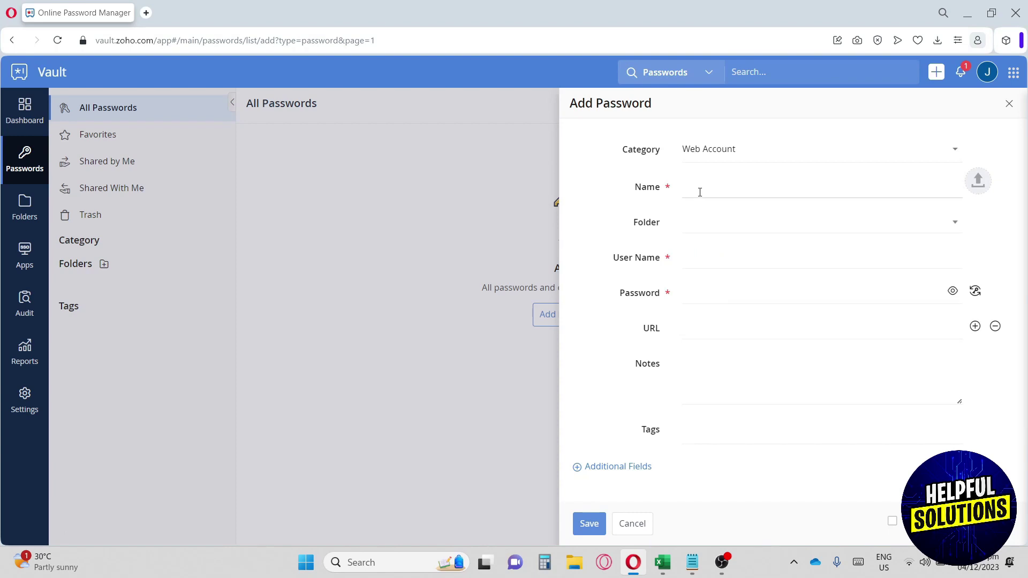
click(699, 192)
text(FB)
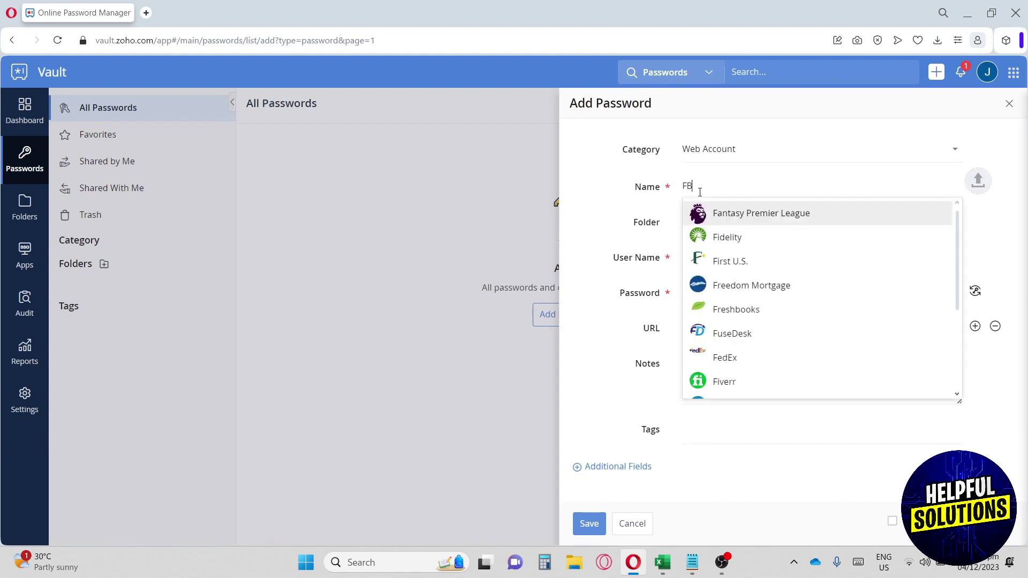
key(BackSpace)
text(acebo)
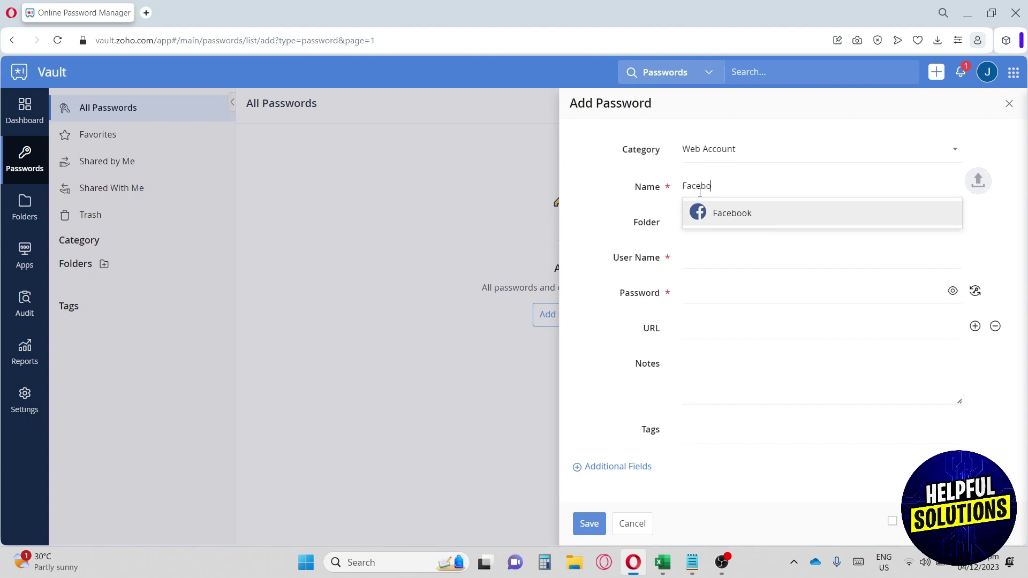
click(701, 223)
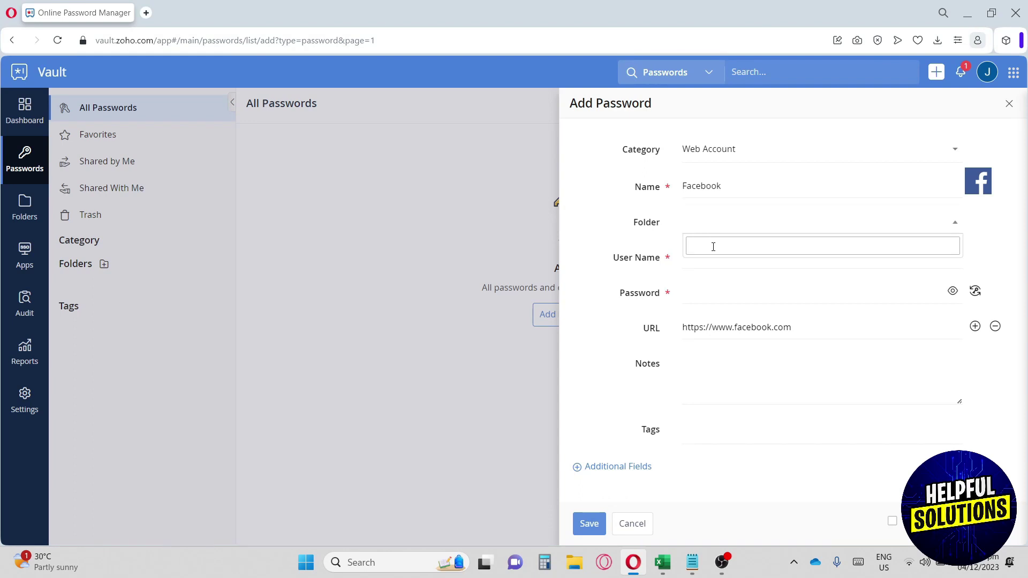
Step: File the entry in a new SOCIALS folder and enter the login e-mail as username
text(SOCIALS)
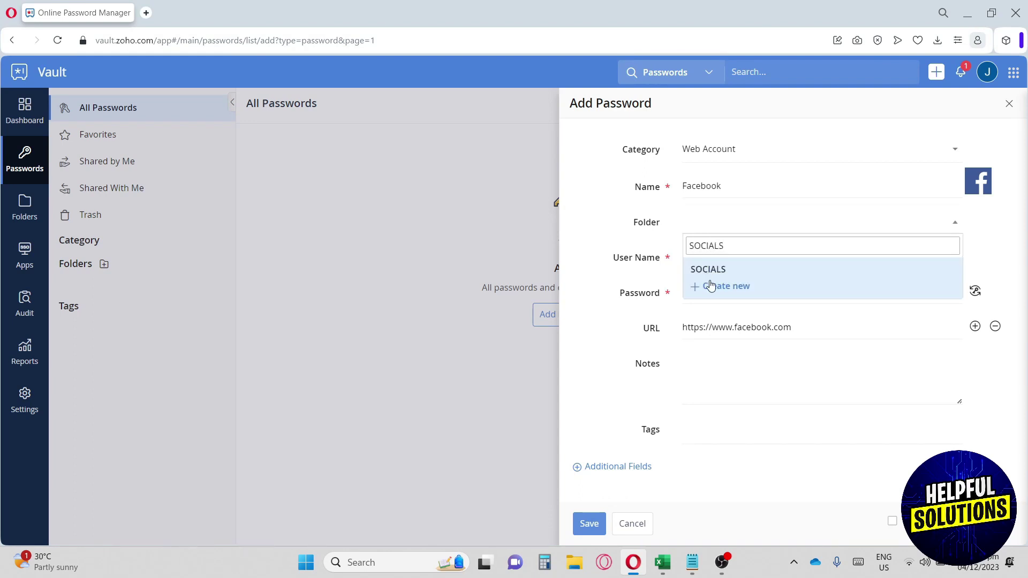
click(711, 287)
click(716, 222)
click(722, 222)
click(697, 257)
click(697, 257)
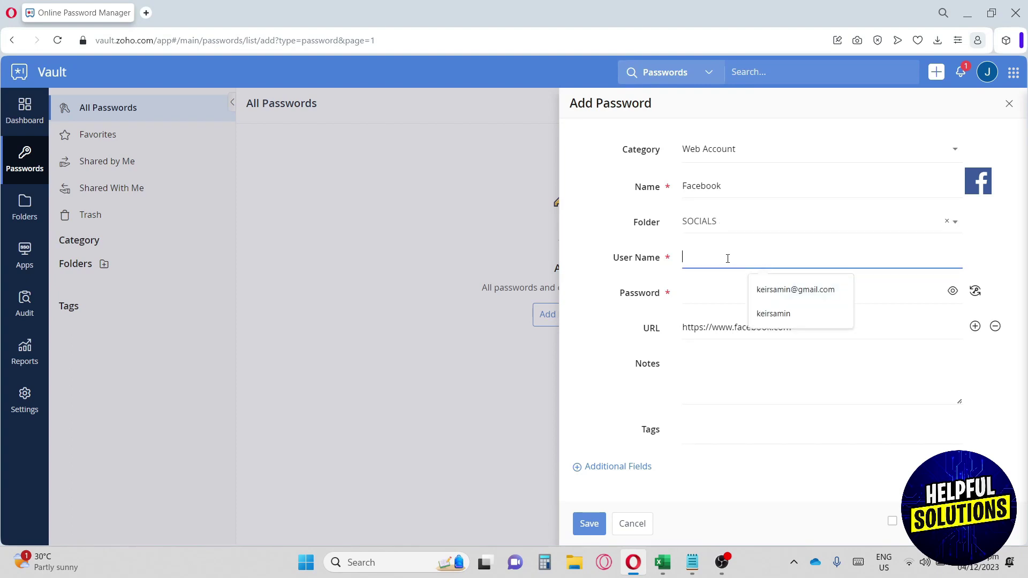
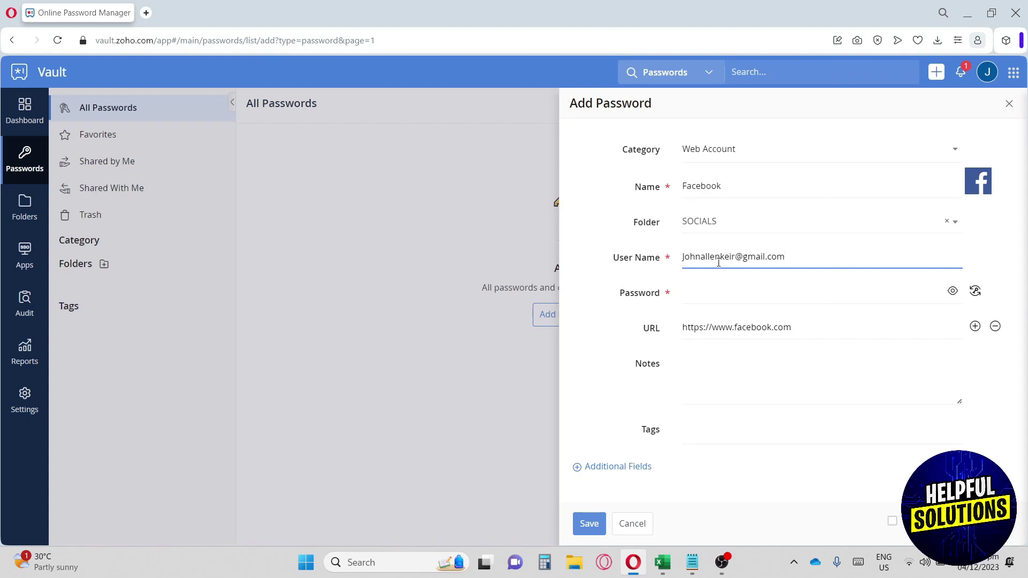
Step: Add the password and facebook.com URL, review the extra field types, and save the login
click(699, 292)
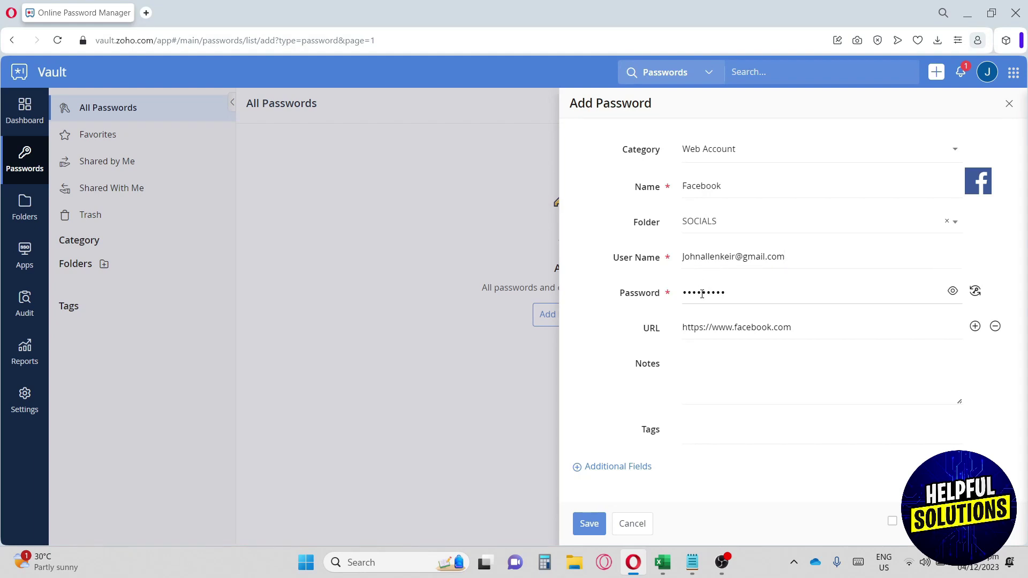
click(706, 324)
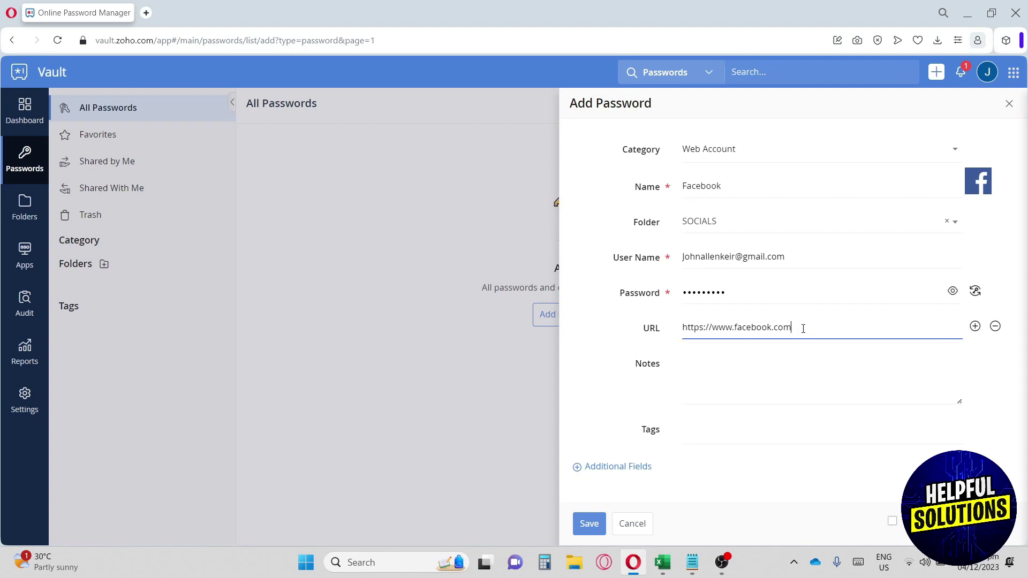
drag(642, 324, 660, 327)
click(648, 365)
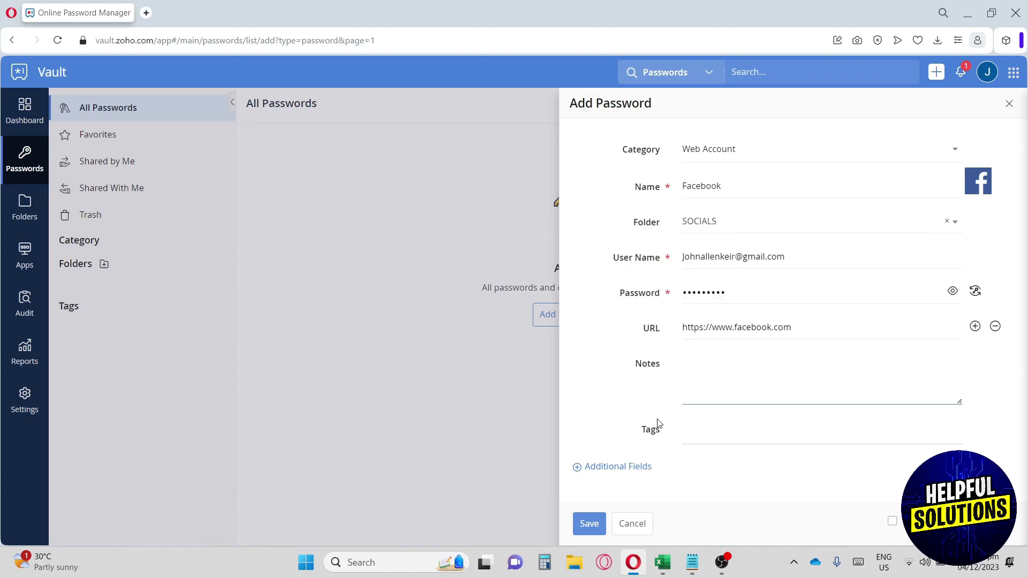
click(651, 430)
click(617, 468)
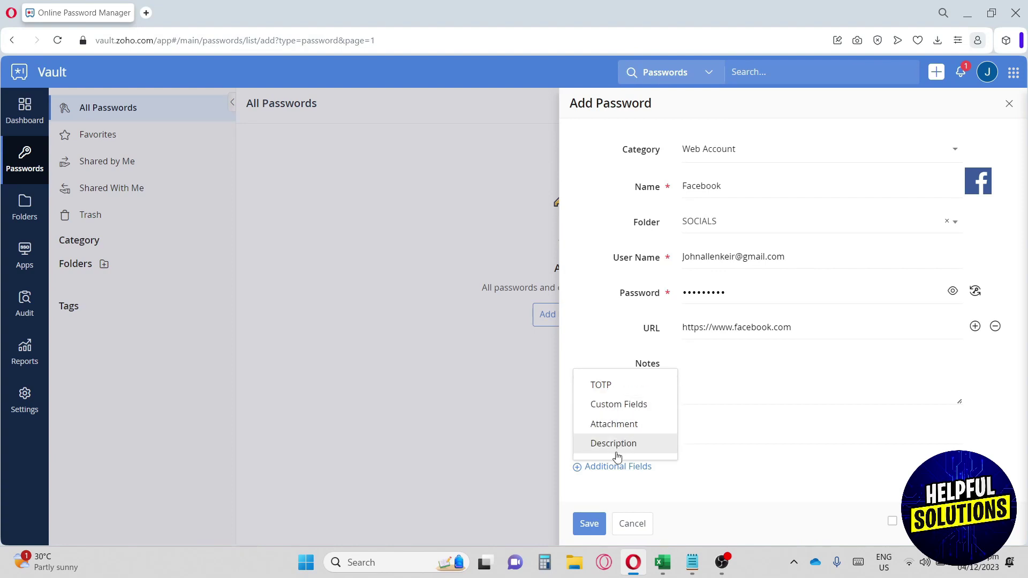
click(594, 524)
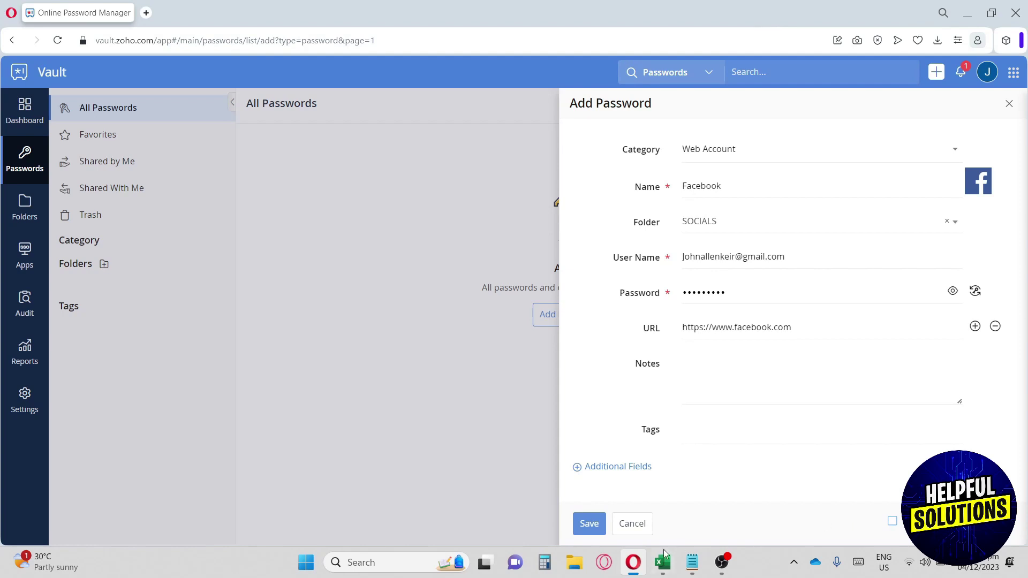
click(584, 527)
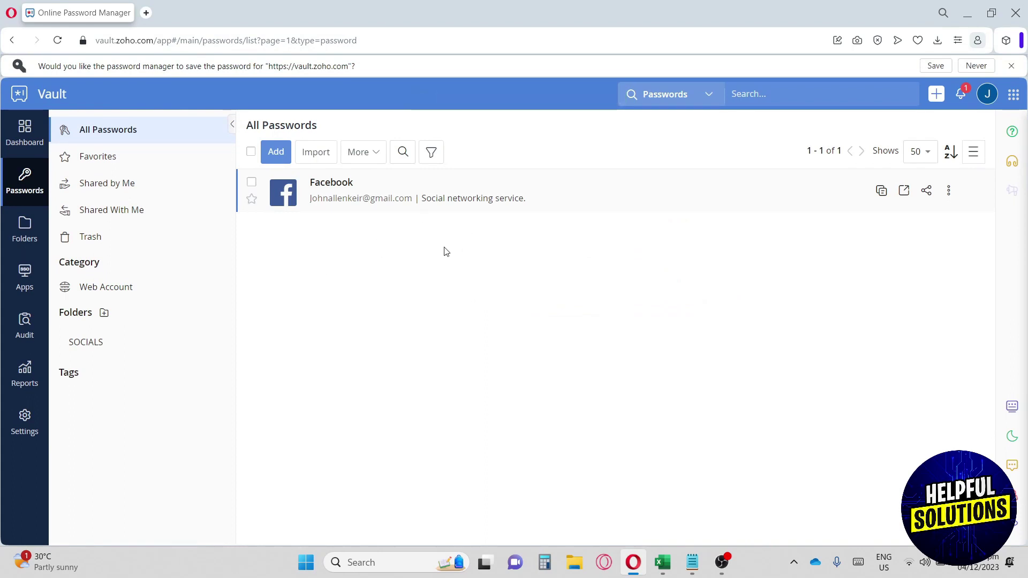
Step: Star the Facebook login, check it under Favorites, then return to All Passwords
click(252, 199)
click(136, 157)
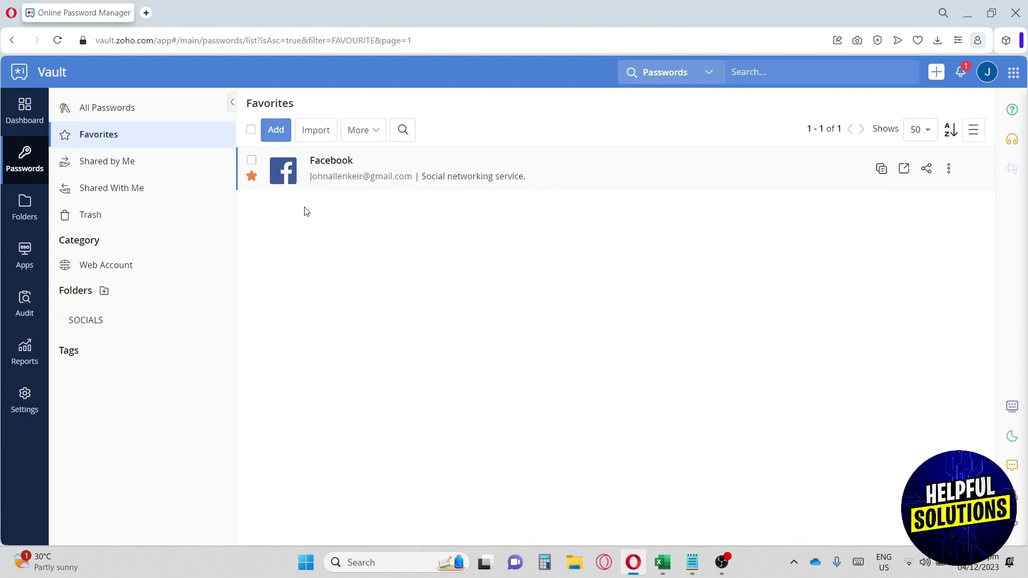
click(127, 109)
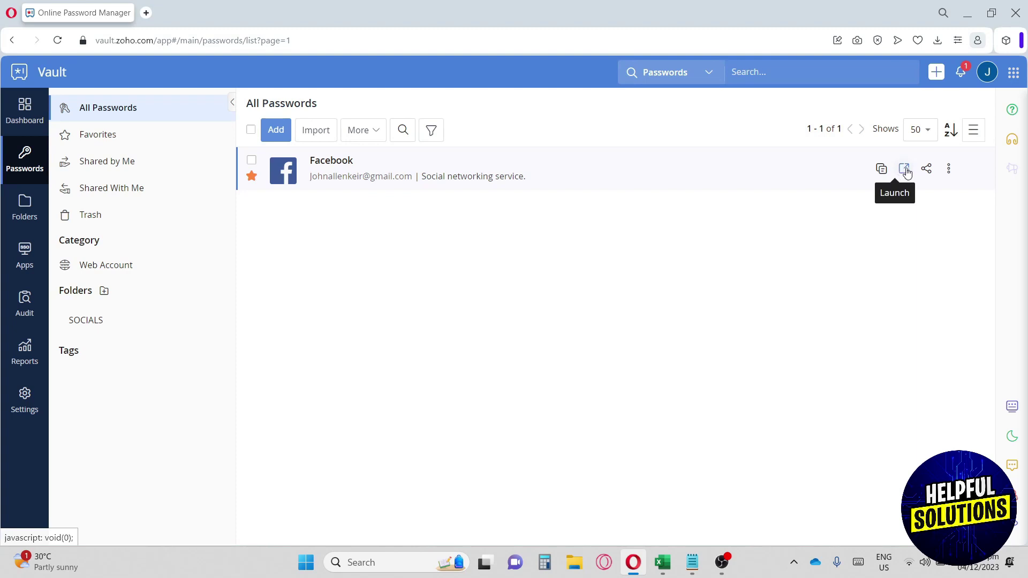
click(949, 169)
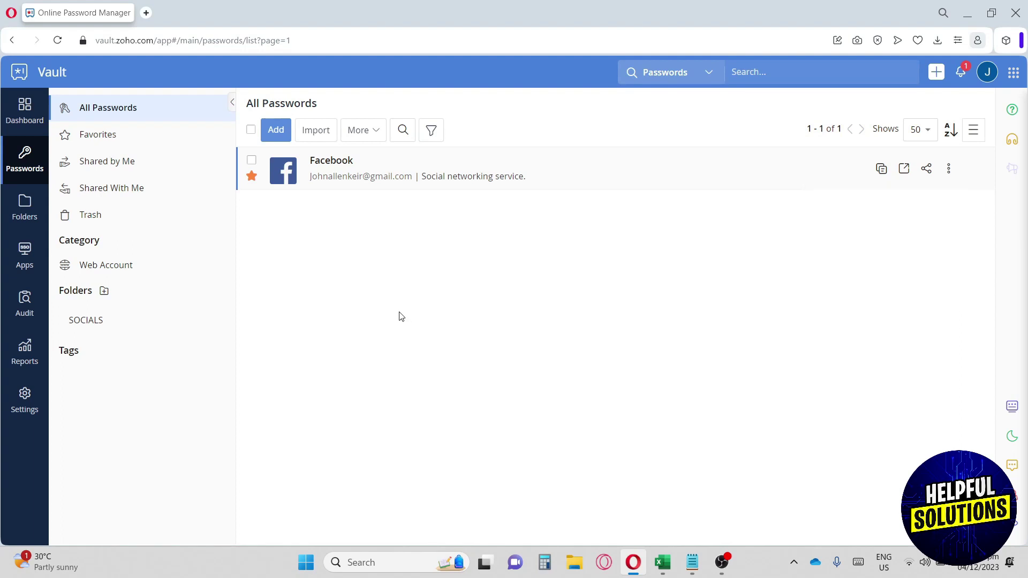
click(150, 166)
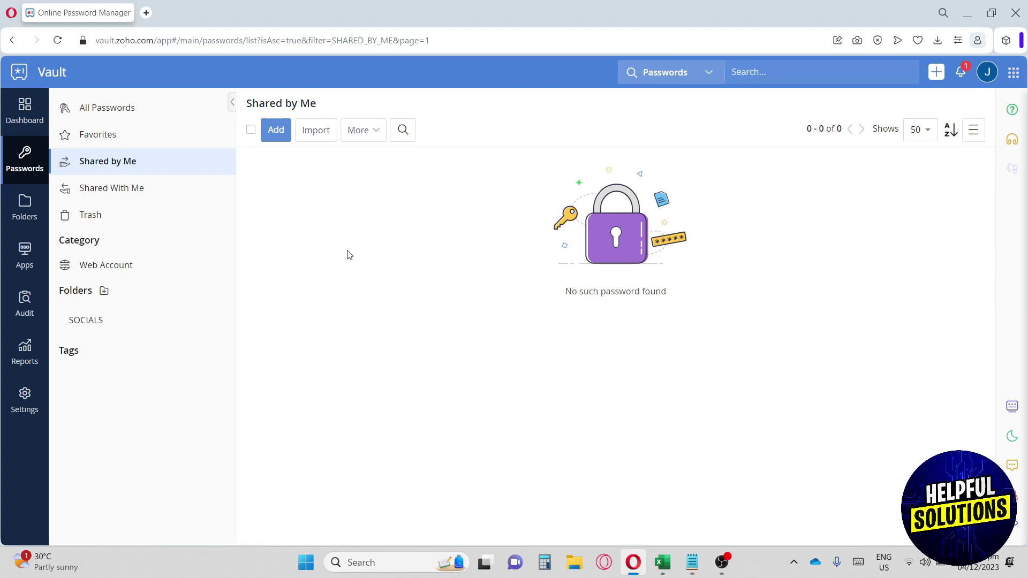
click(156, 188)
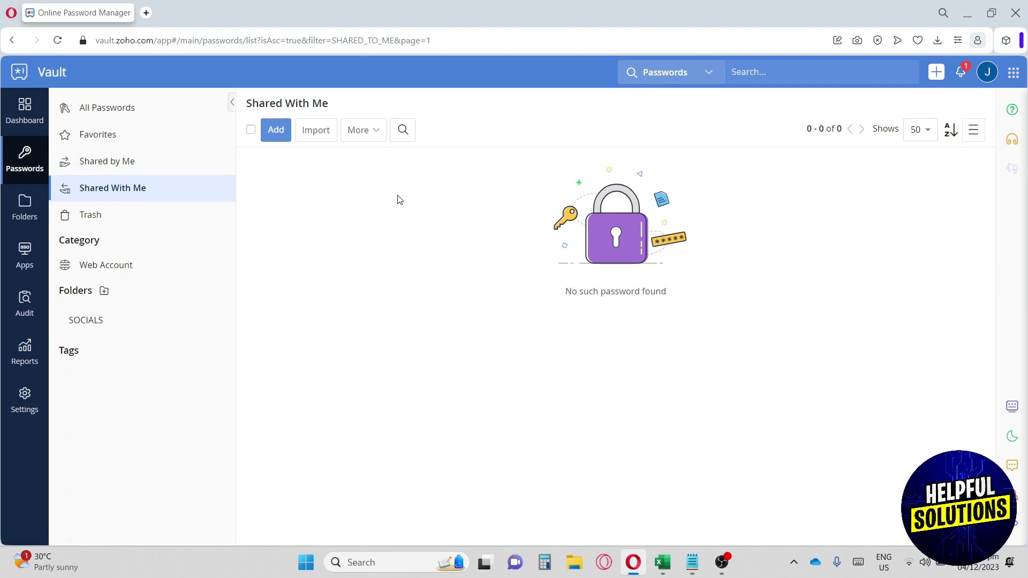
click(129, 219)
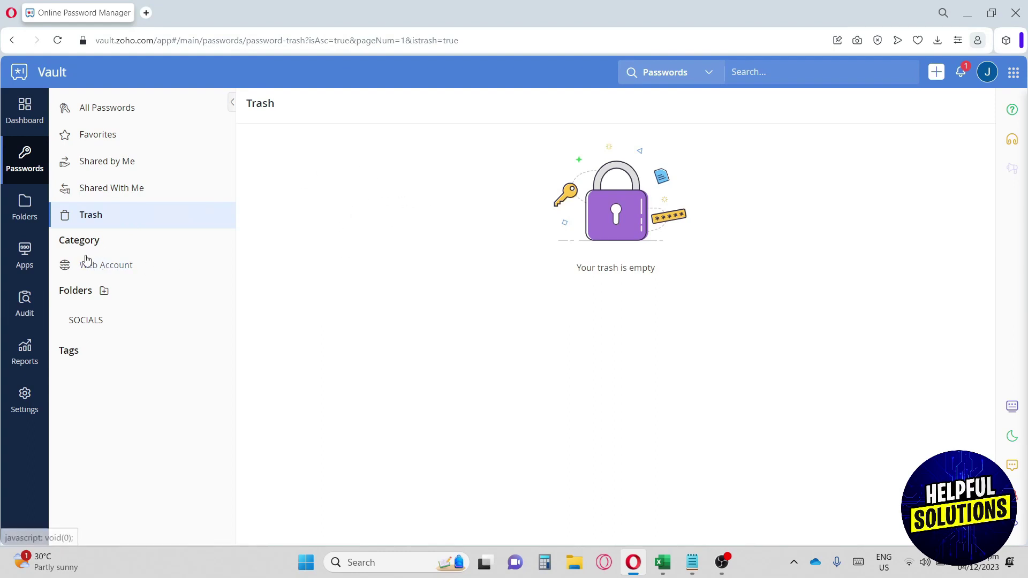
click(94, 271)
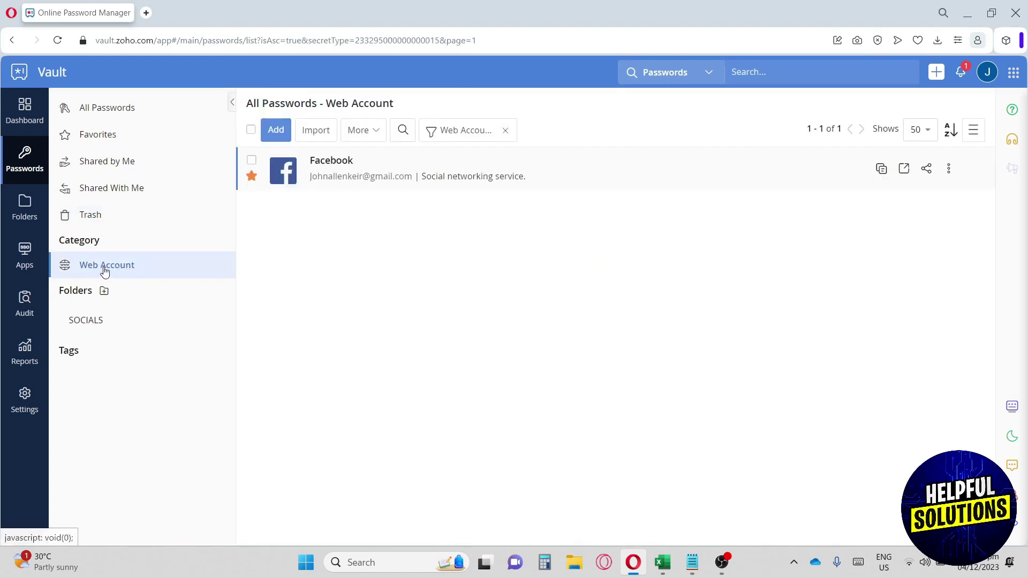
click(121, 111)
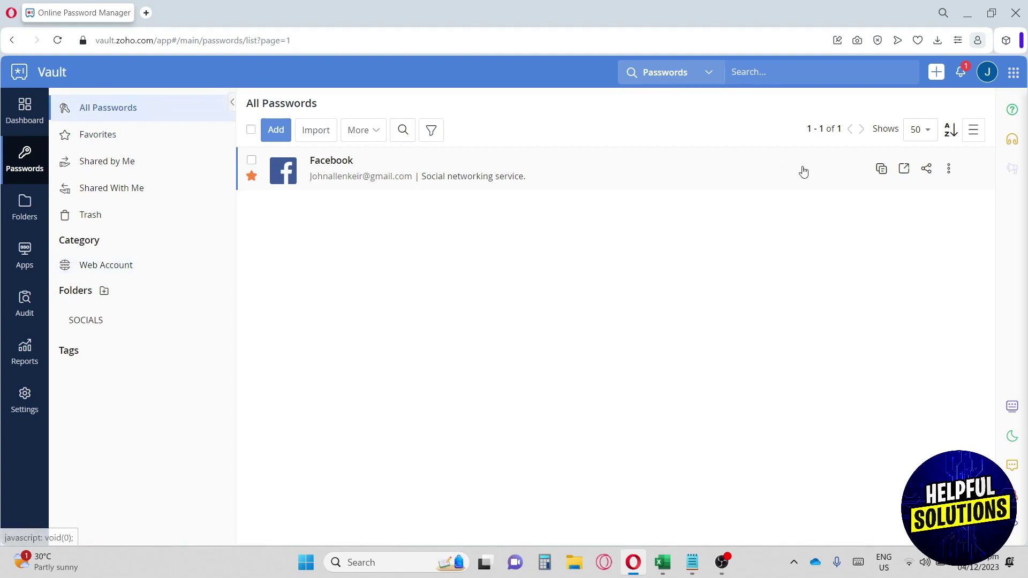
Step: Start a new Payment Card entry and enter the user's name as its name
click(281, 131)
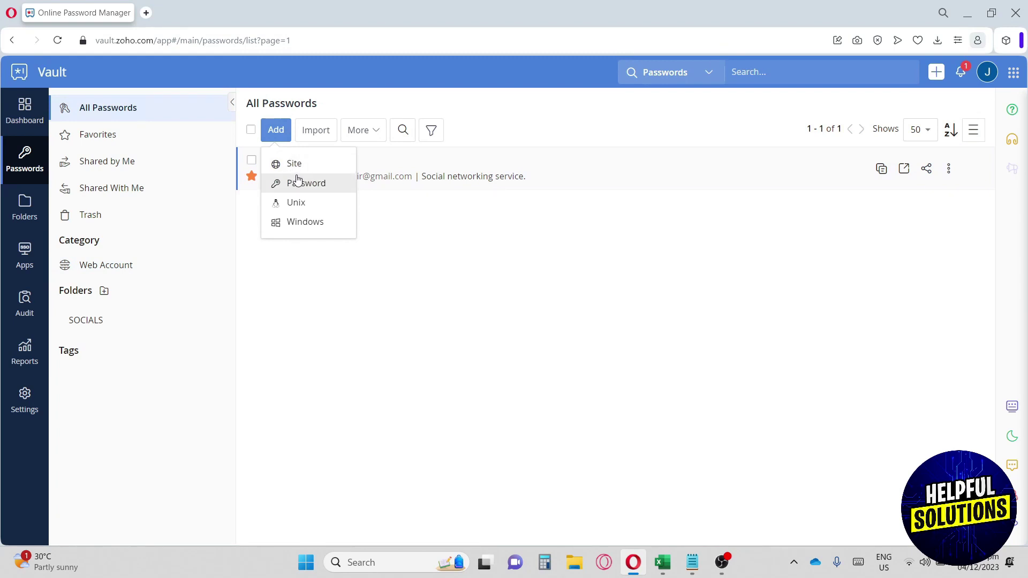
click(298, 181)
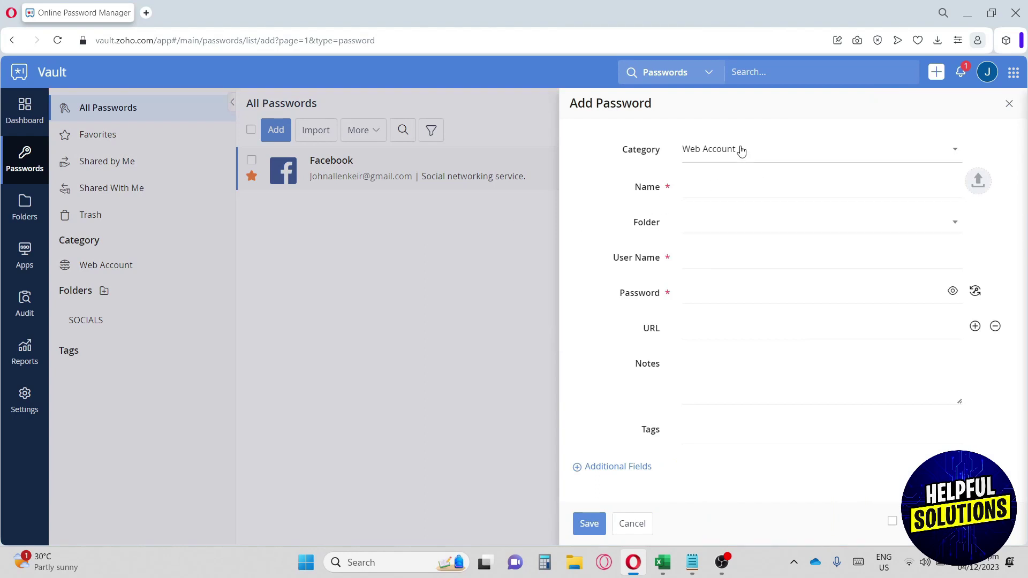
click(741, 151)
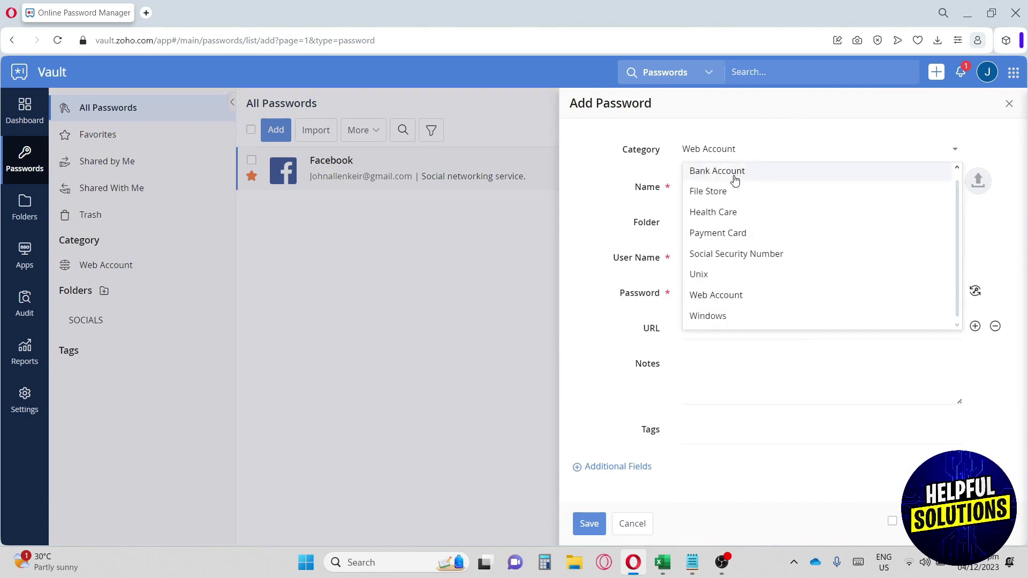
click(729, 236)
click(708, 185)
Step: File the card in a new CARDS folder with VISA as name on card, and save
click(701, 224)
text(CARDS)
key(Return)
key(Tab)
text(VISA)
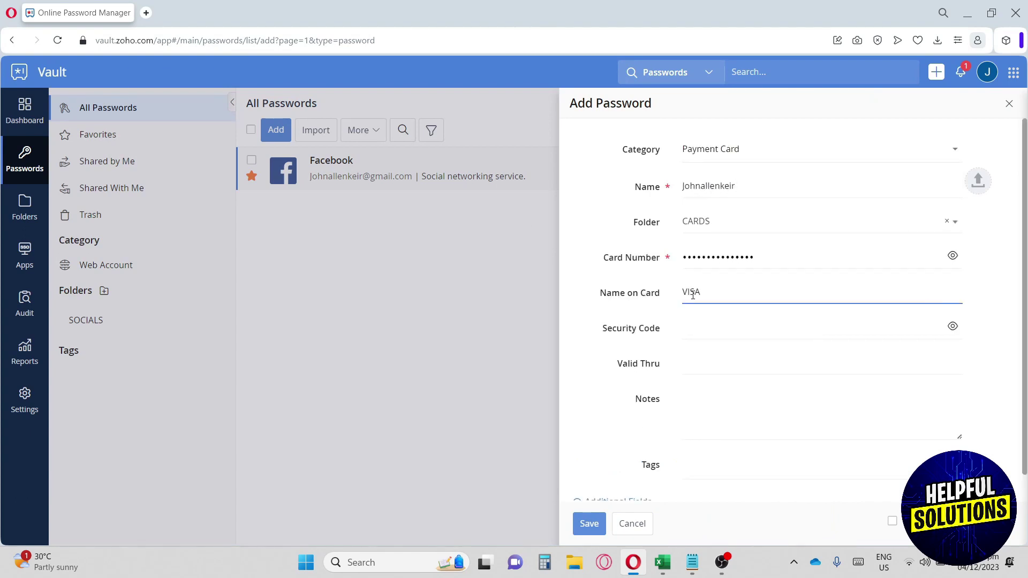
key(Tab)
scroll(769, 227, down, 1)
click(588, 525)
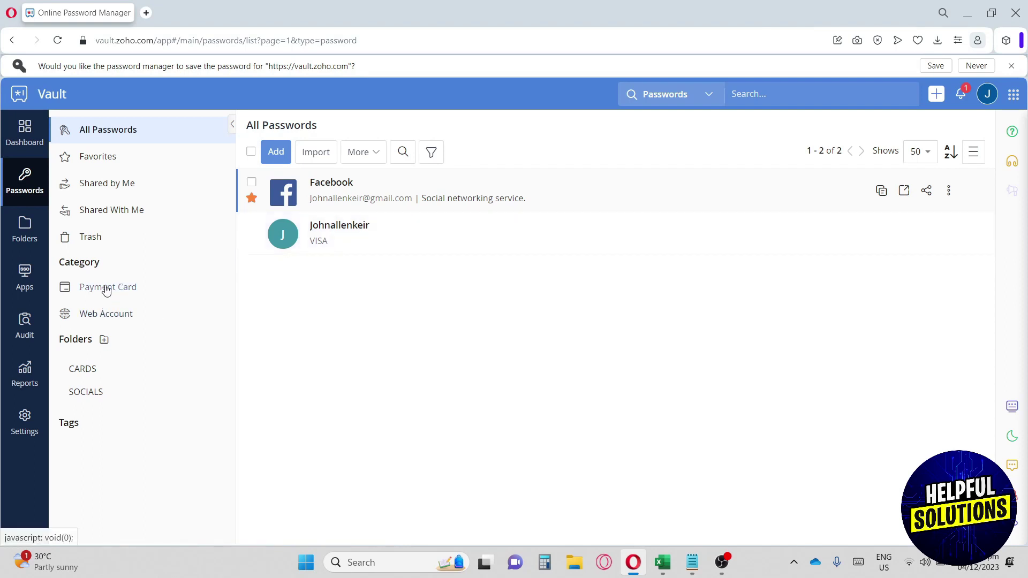
Step: Browse the Payment Card and Web Account categories and the CARDS and SOCIALS folders, then view all folders
click(89, 289)
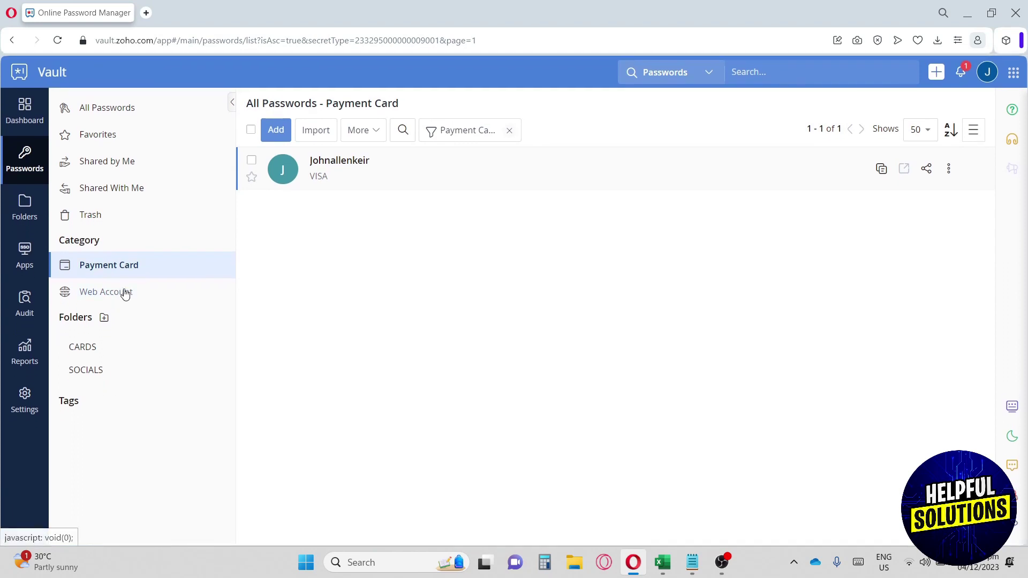
click(125, 294)
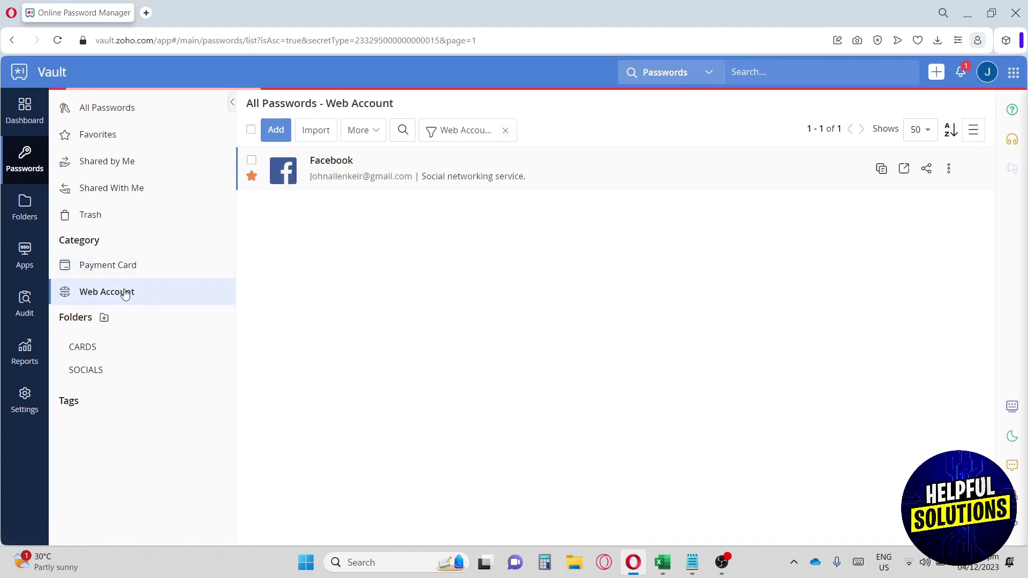
click(103, 354)
click(98, 370)
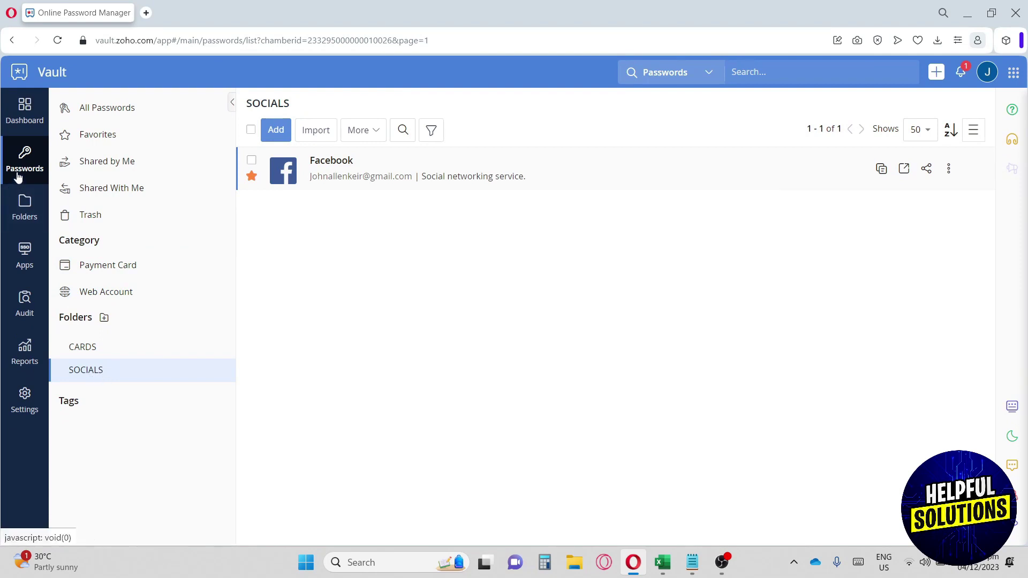
click(12, 217)
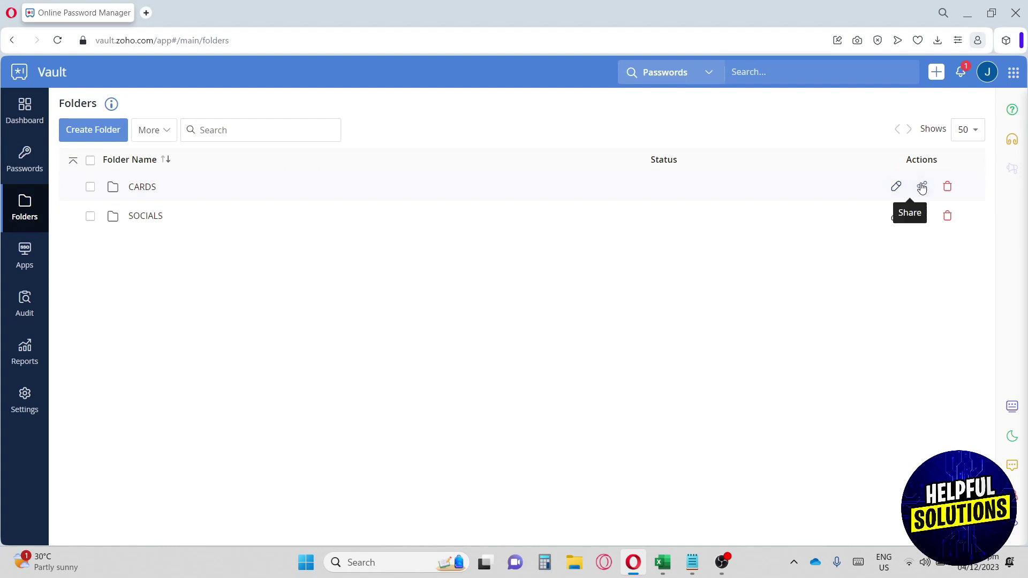
Step: Go to Apps, Manage Apps, Add Apps, and scroll through the Add Supported App catalog
click(30, 257)
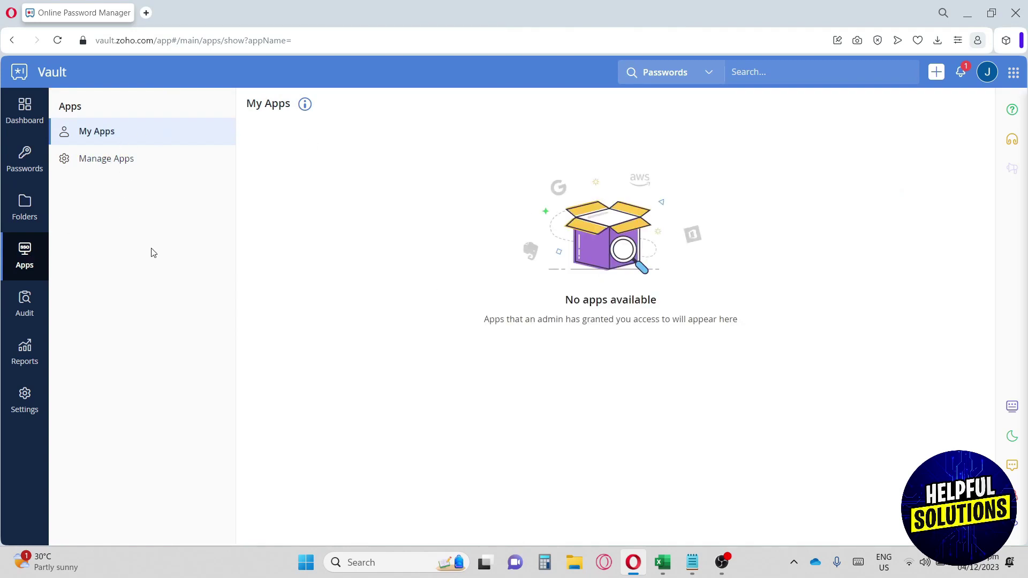
click(146, 160)
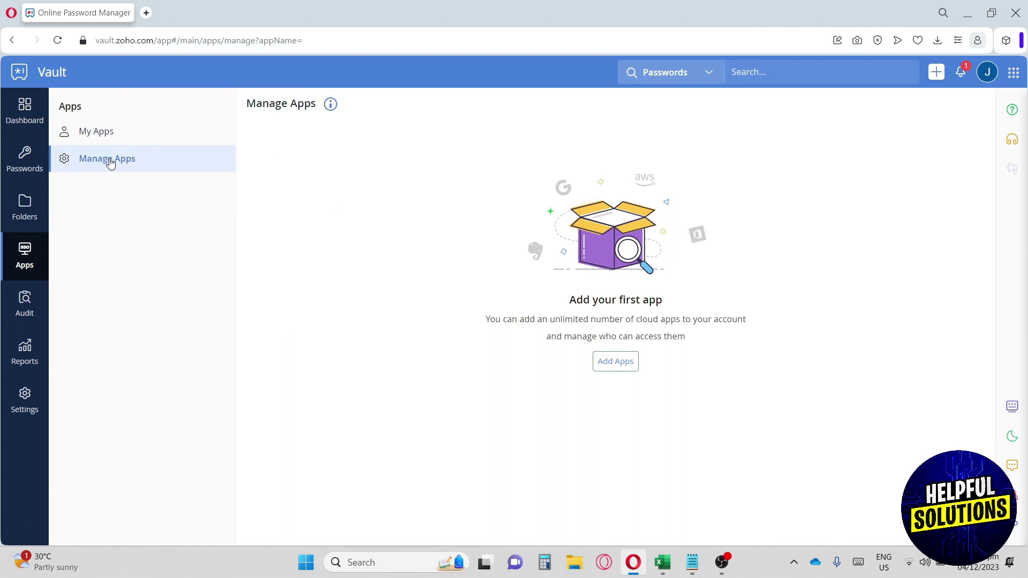
click(627, 363)
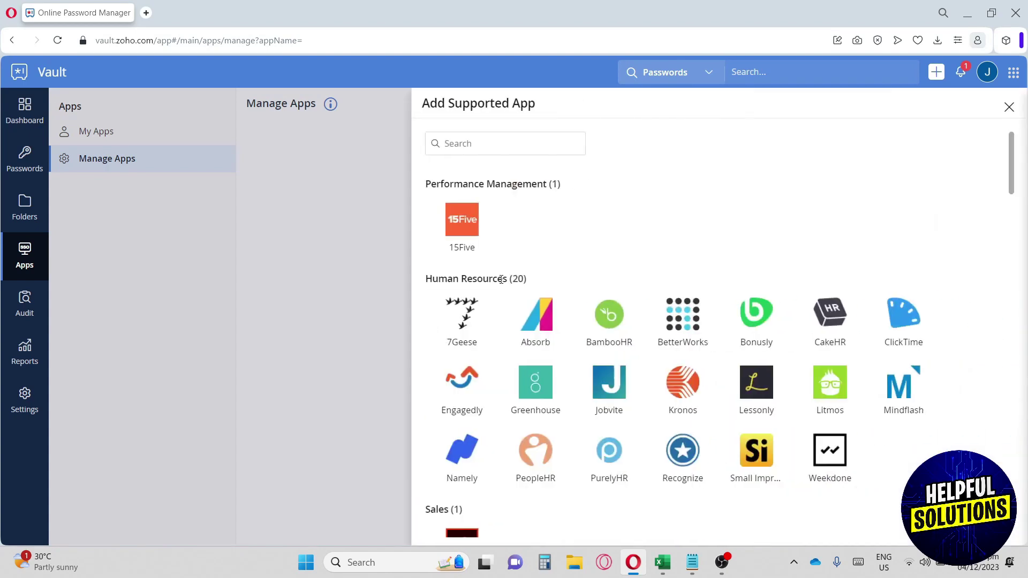
scroll(518, 187, down, 1)
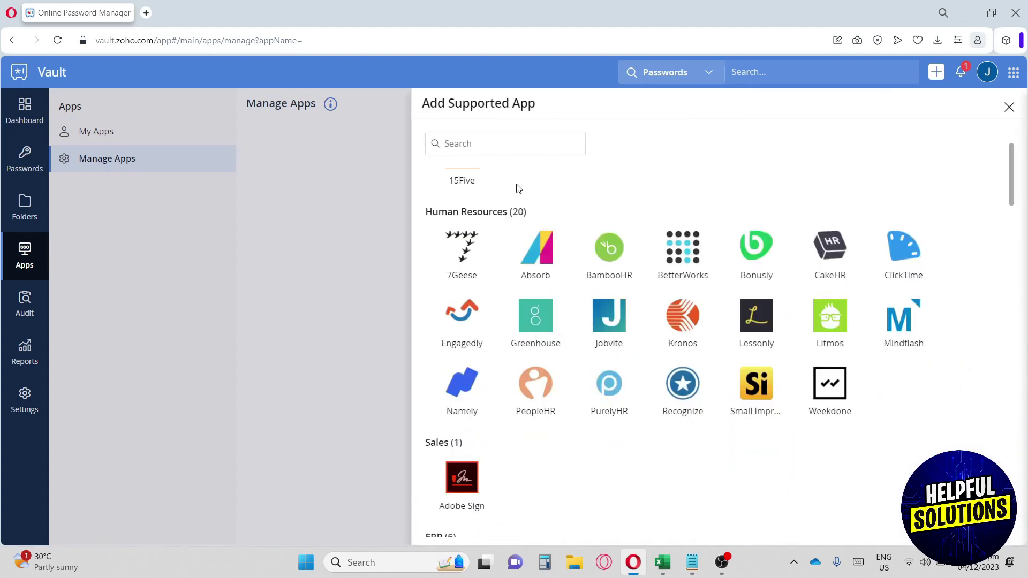
scroll(519, 198, up, 1)
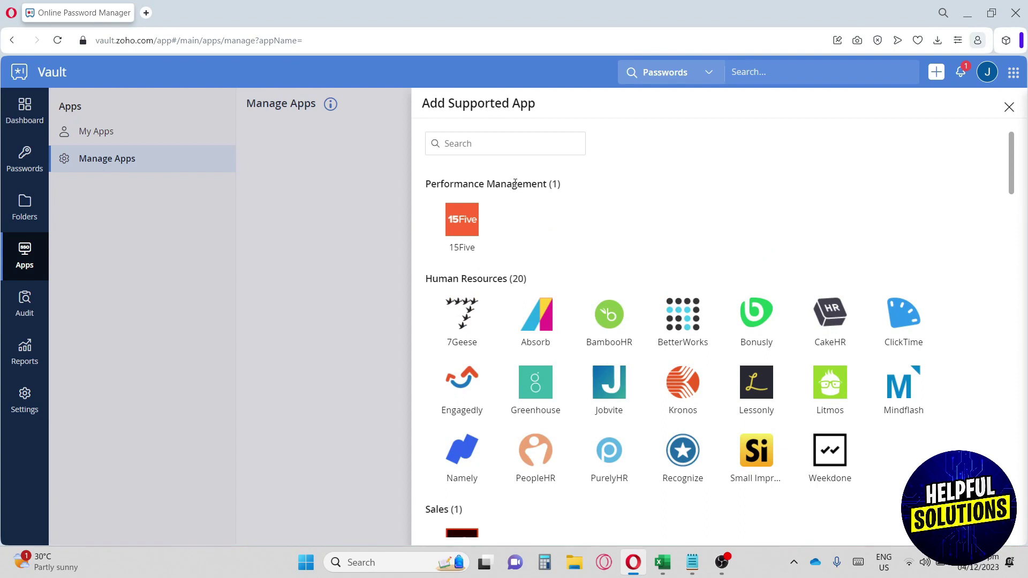
drag(427, 184, 571, 186)
drag(427, 280, 529, 280)
scroll(530, 284, down, 5)
scroll(530, 286, down, 2)
scroll(530, 281, down, 2)
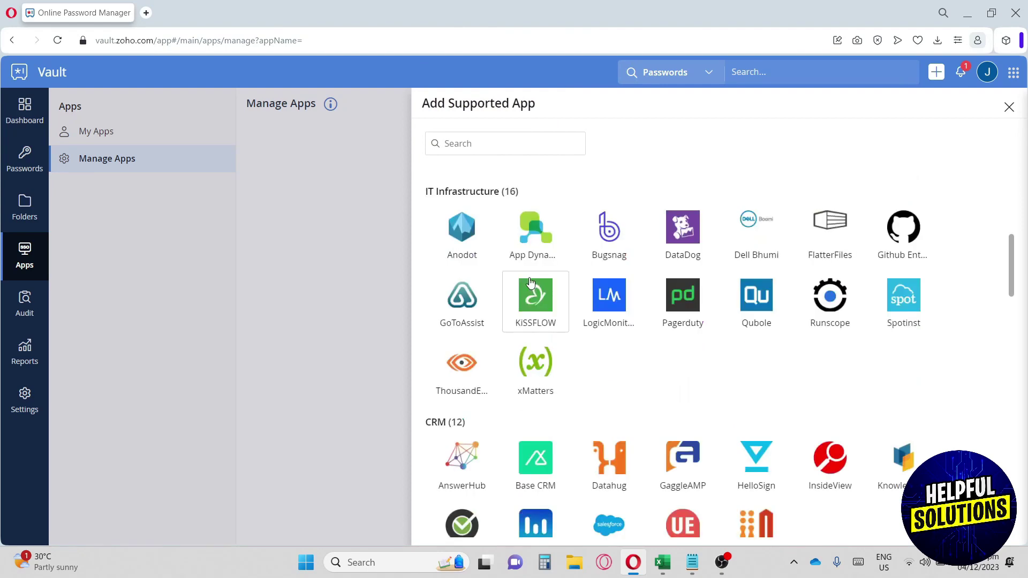
scroll(612, 341, down, 4)
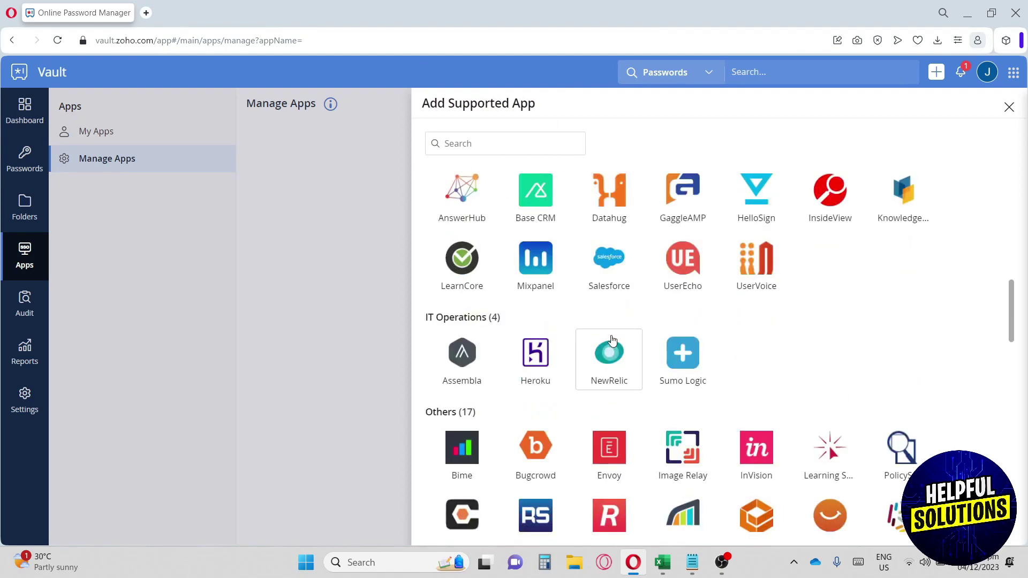
scroll(613, 339, down, 2)
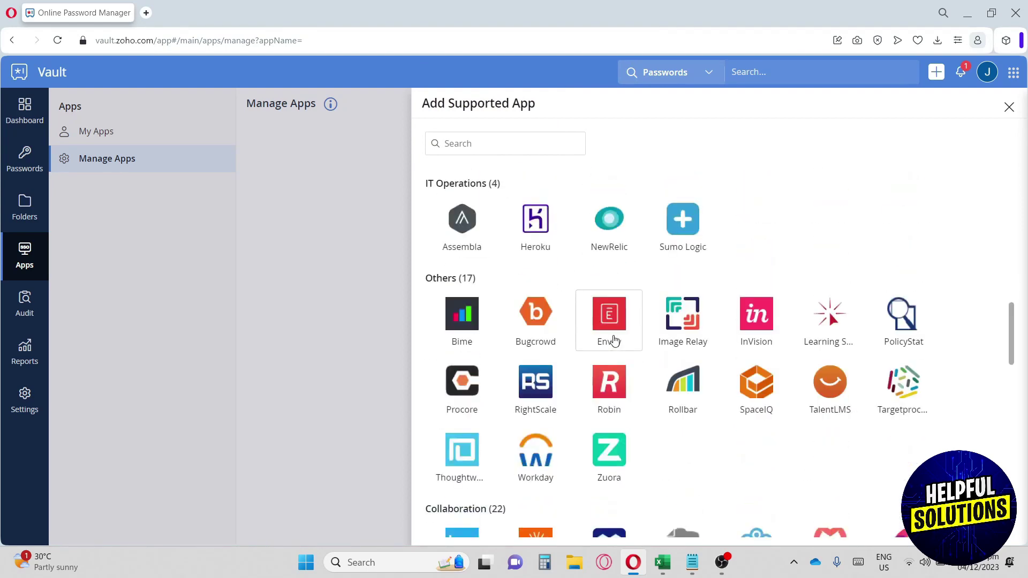
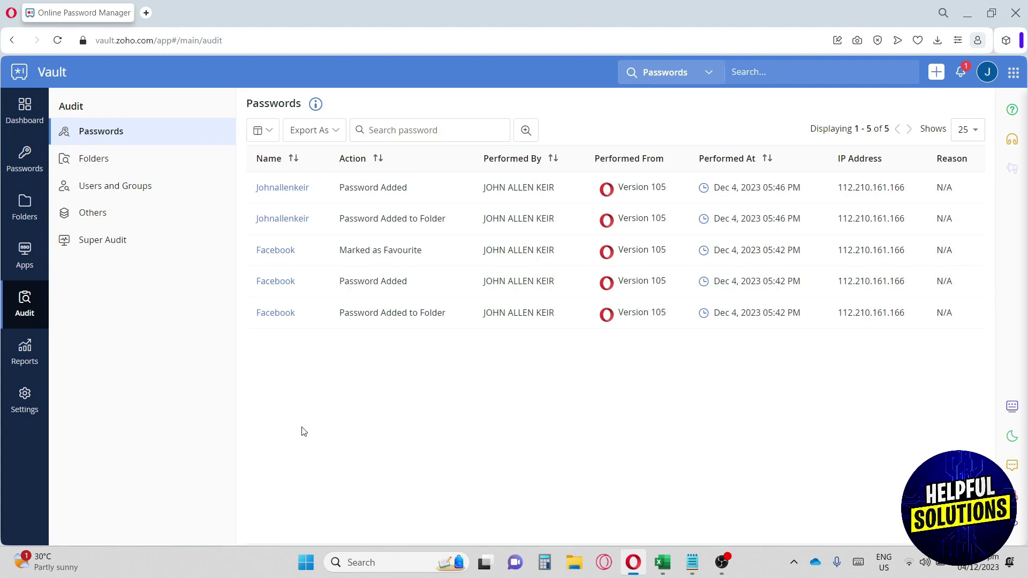
Step: Review the Folders, Users and Groups, and Super Audit logs, then open the User Access report
click(122, 159)
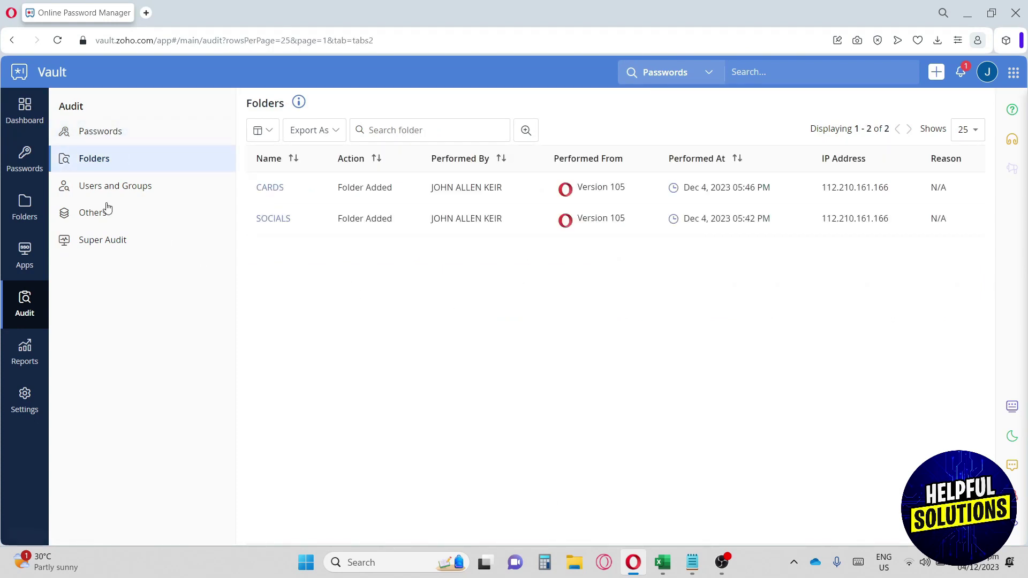
click(97, 182)
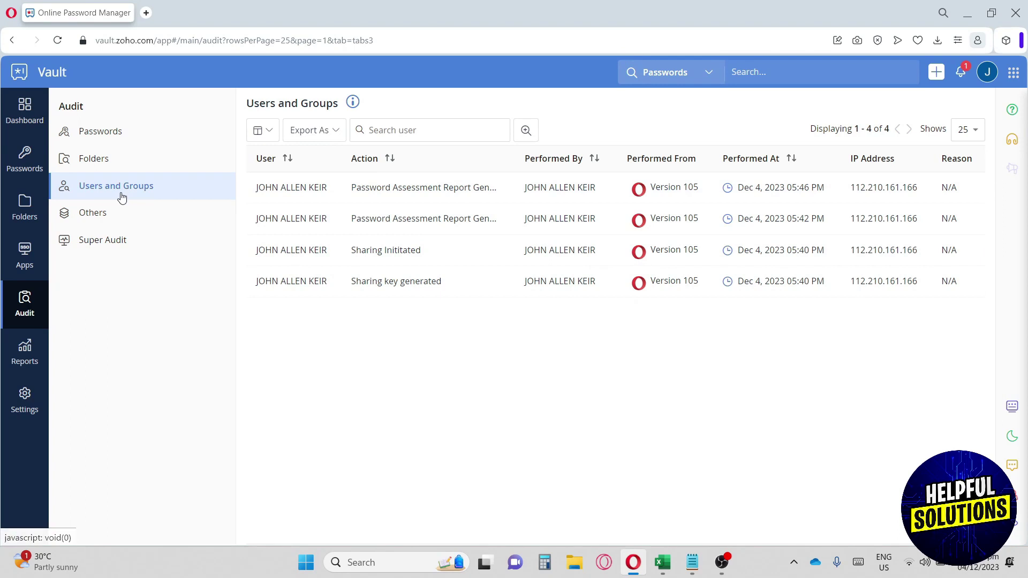
click(111, 245)
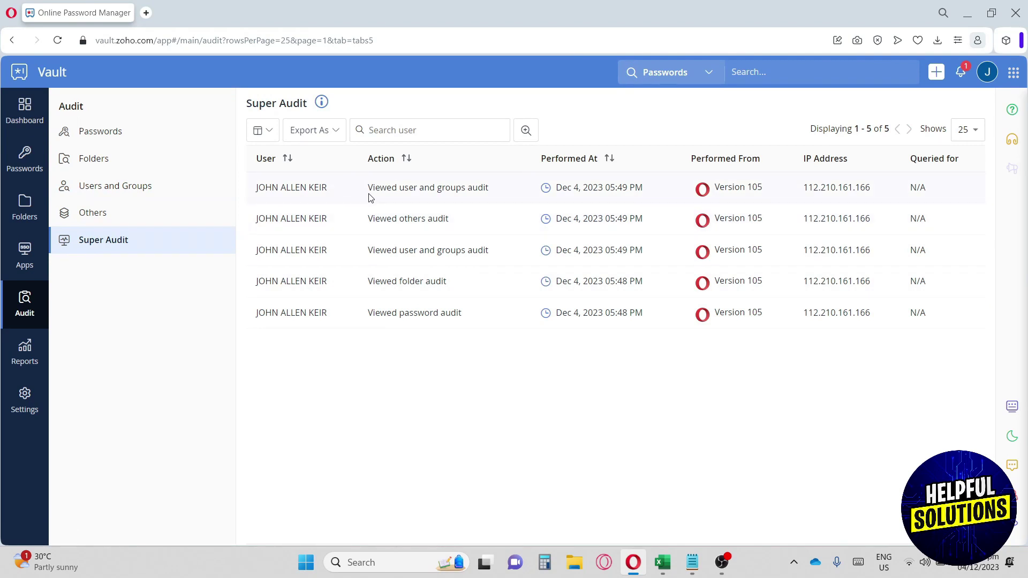
drag(369, 188, 101, 236)
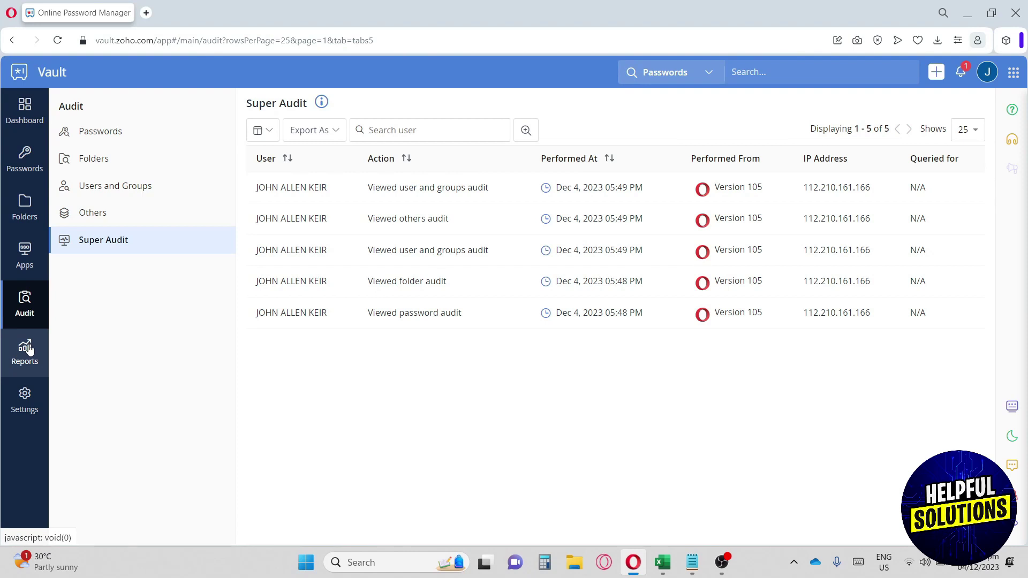
click(29, 349)
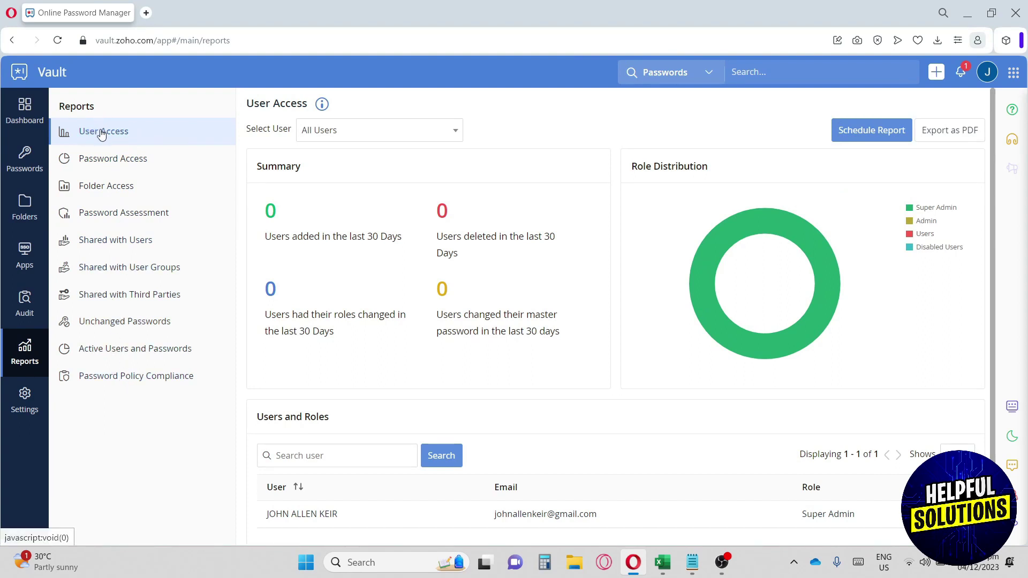
Step: View the Password Access, Folder Access, Password Assessment and Shared with Users reports
scroll(457, 266, down, 1)
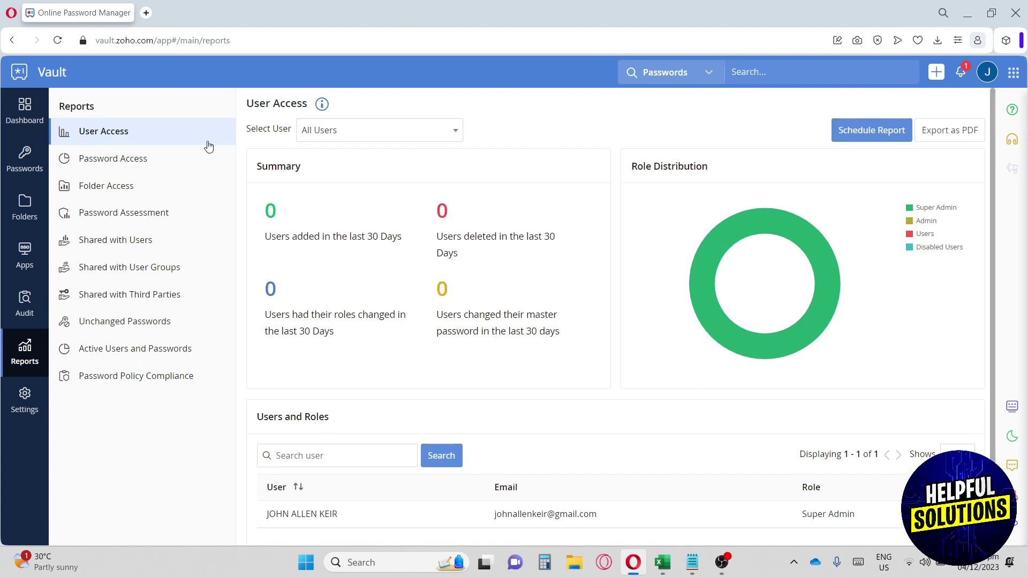
click(130, 159)
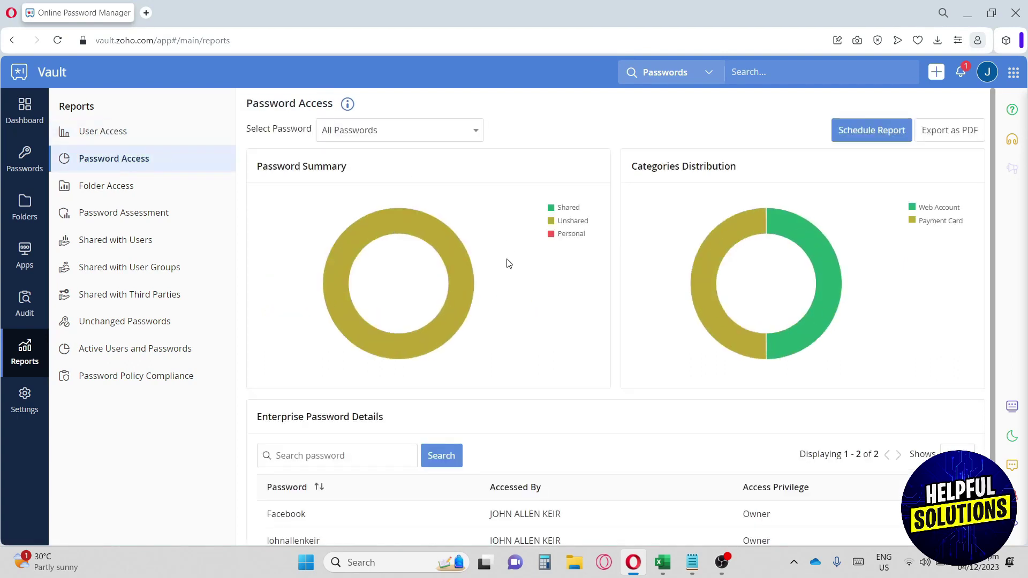
scroll(510, 246, down, 1)
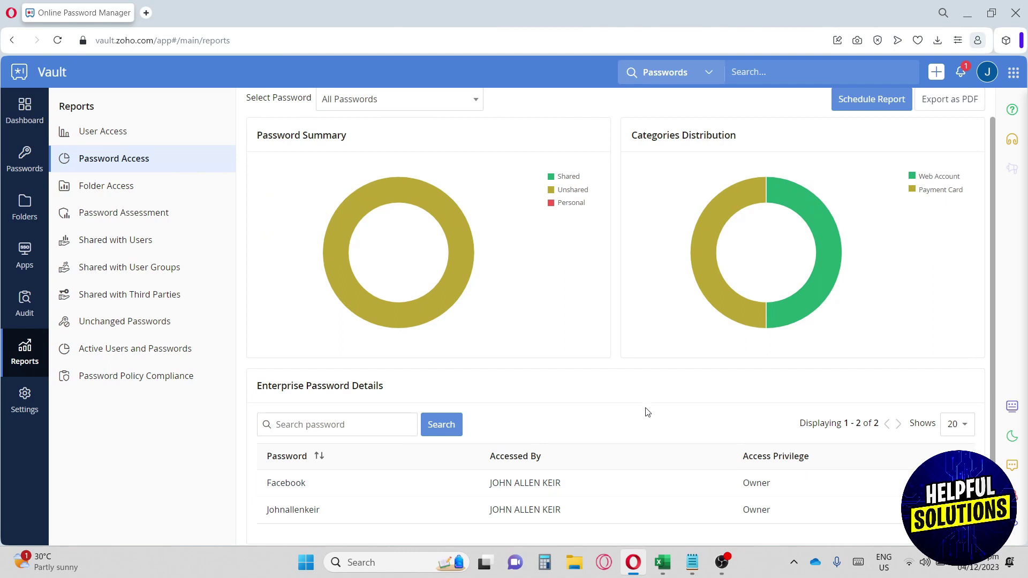
scroll(648, 412, up, 1)
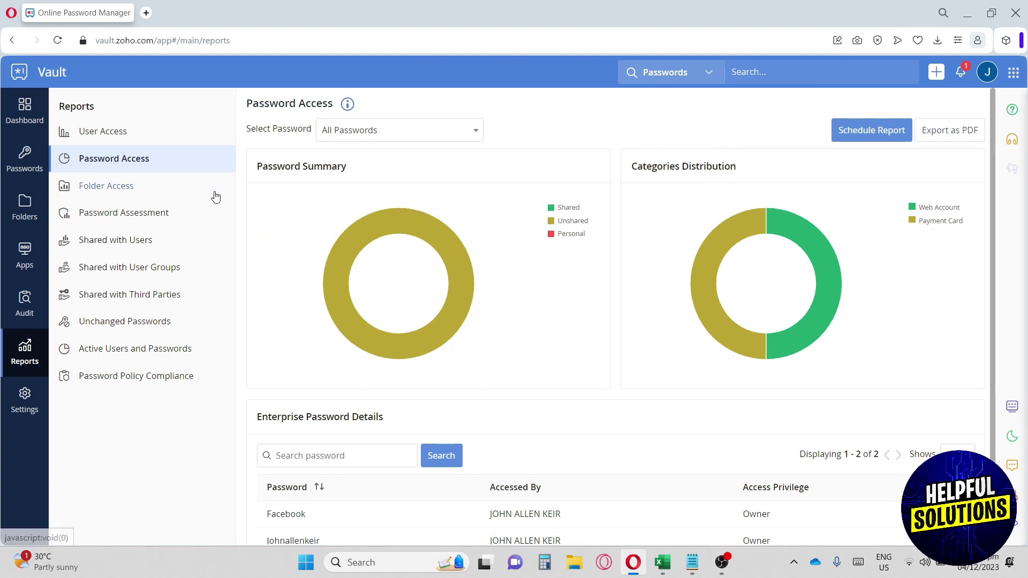
click(120, 187)
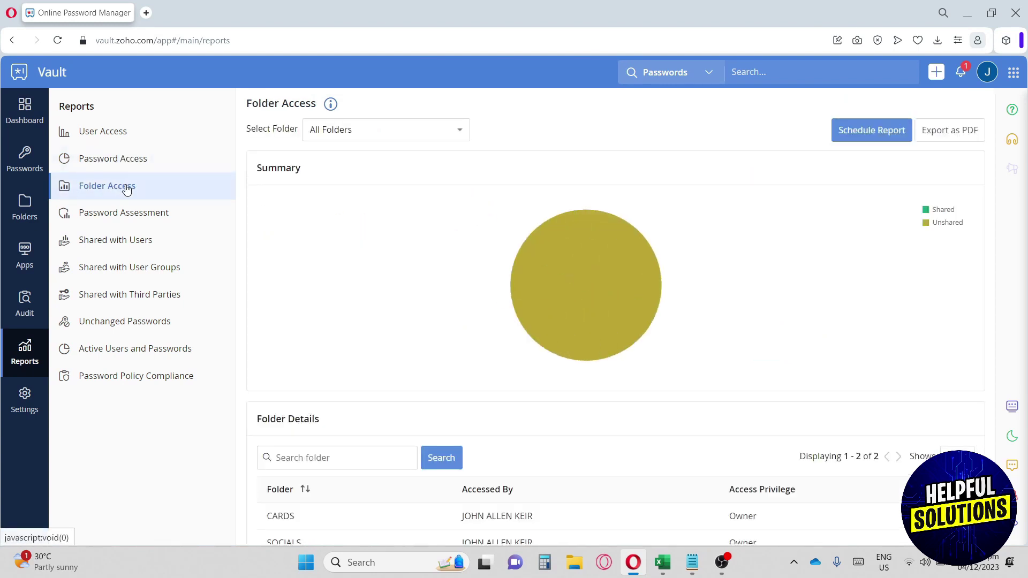
click(120, 214)
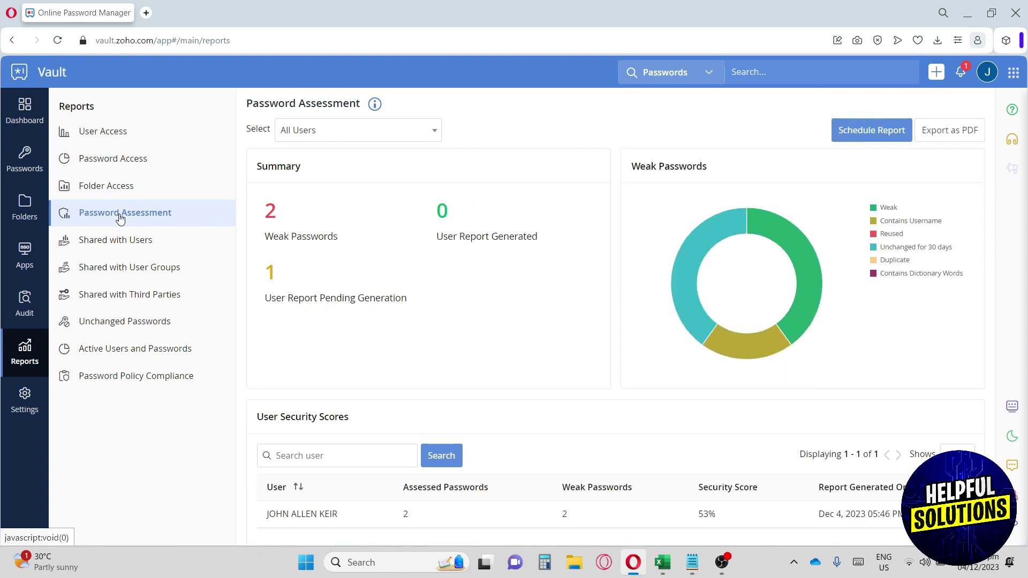
click(120, 243)
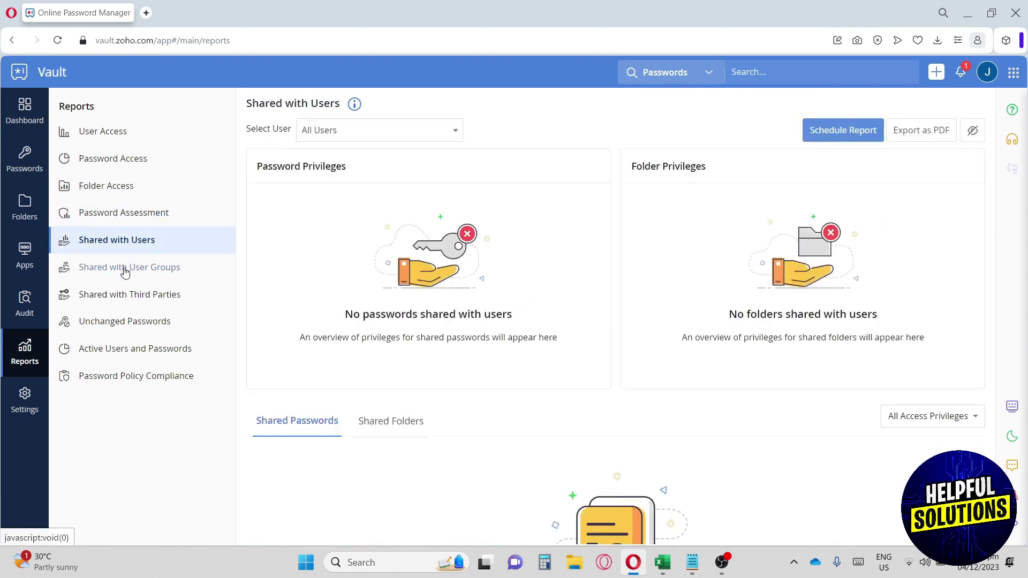
Step: View the Shared with User Groups, Third Parties, Unchanged Passwords and Active Users reports, then open Settings
click(124, 213)
click(119, 241)
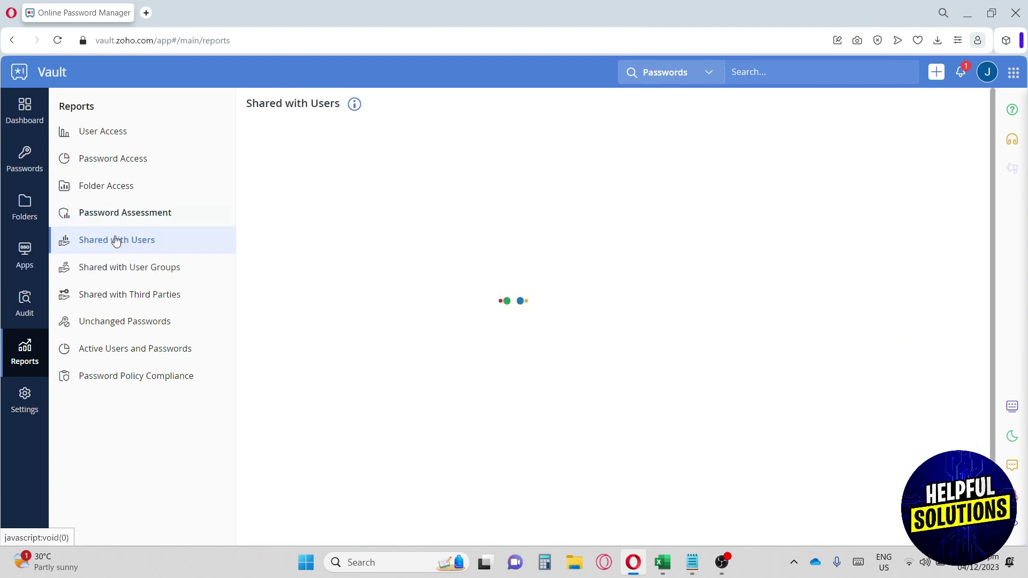
click(125, 274)
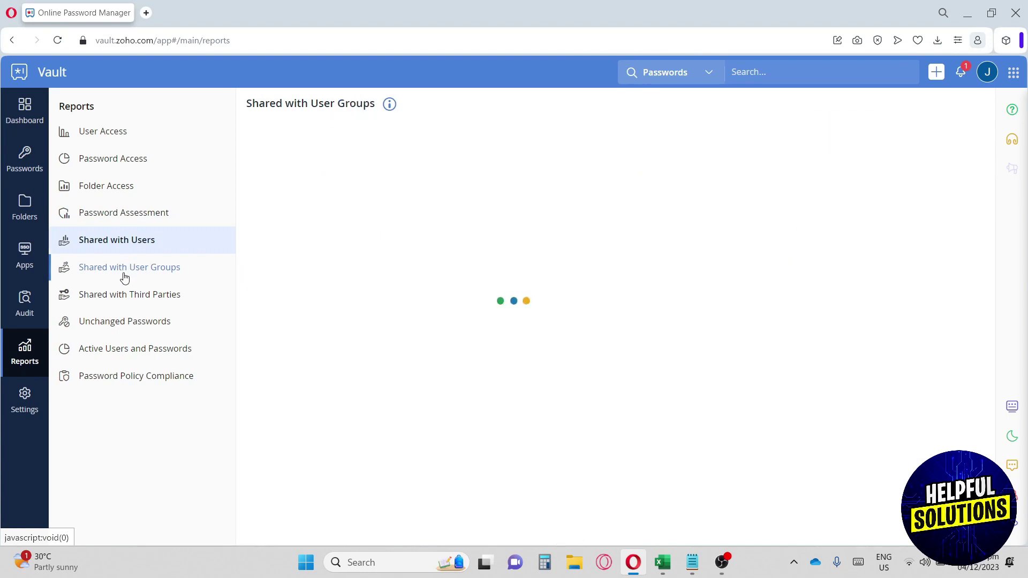
click(141, 296)
click(148, 323)
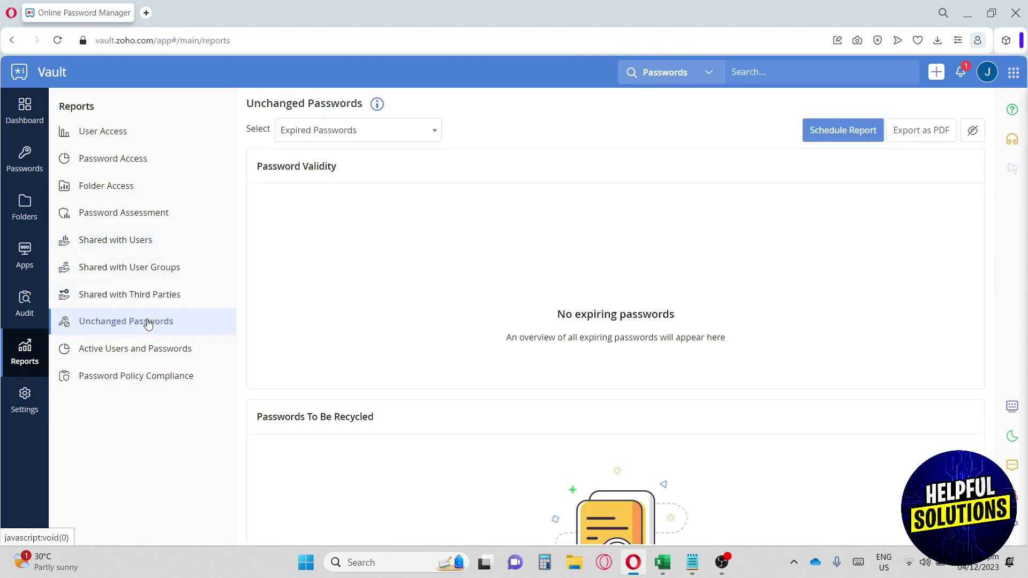
click(137, 350)
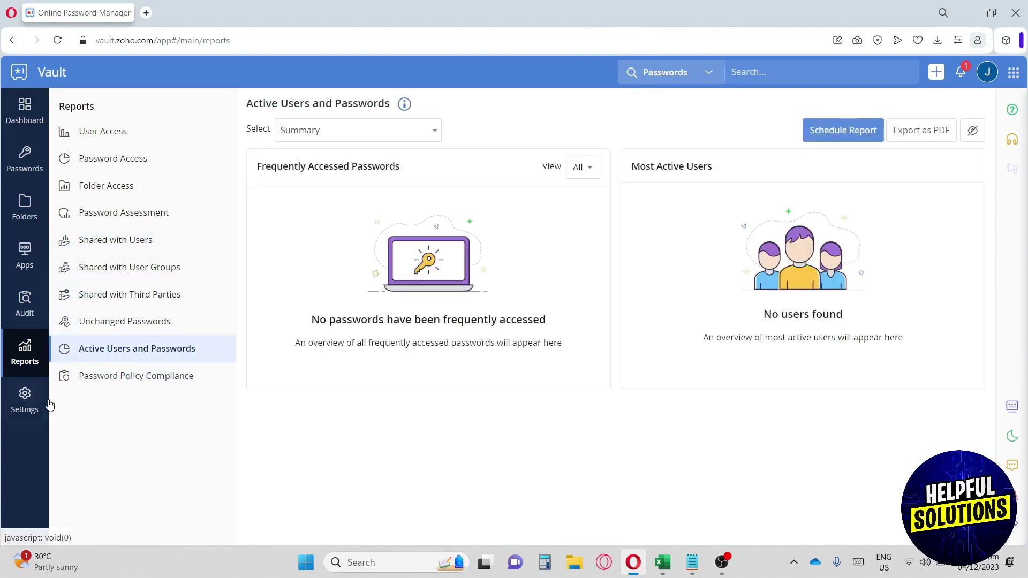
click(33, 403)
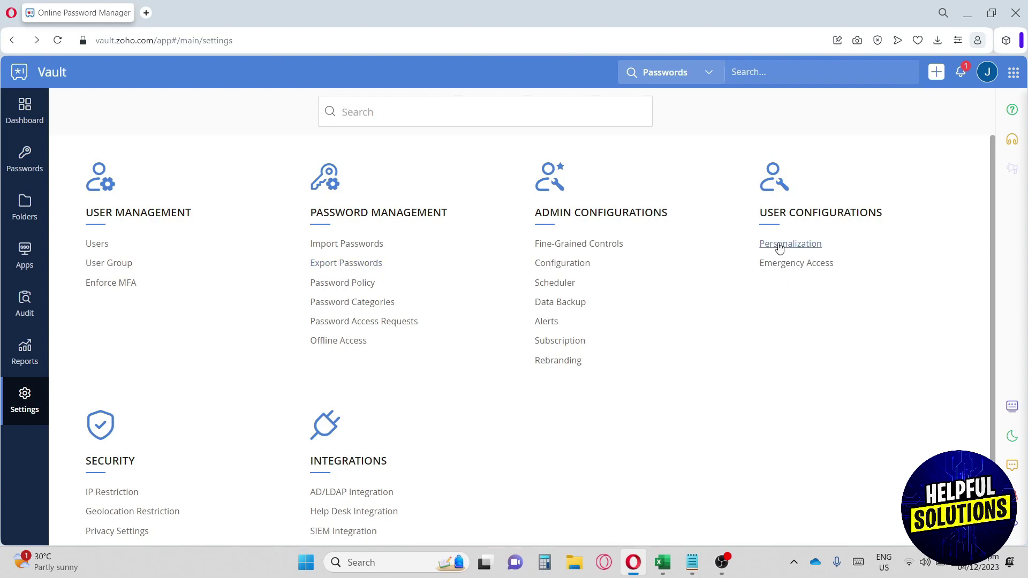
Step: In Personalization settings, review Inactivity Timeout, keeping the web session lock at 15 Minutes
scroll(780, 230, down, 1)
scroll(782, 236, up, 1)
click(790, 245)
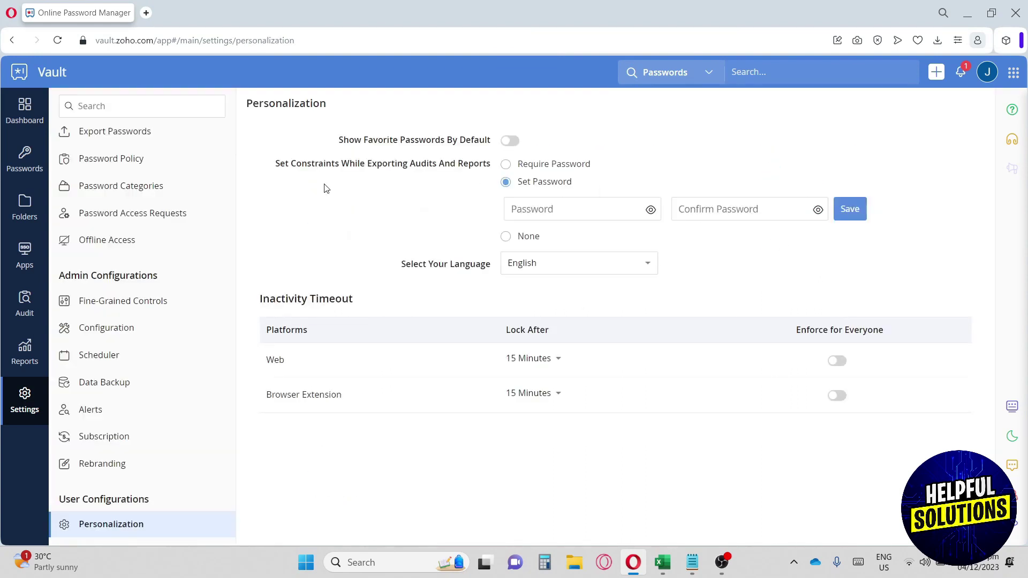
drag(260, 298, 371, 300)
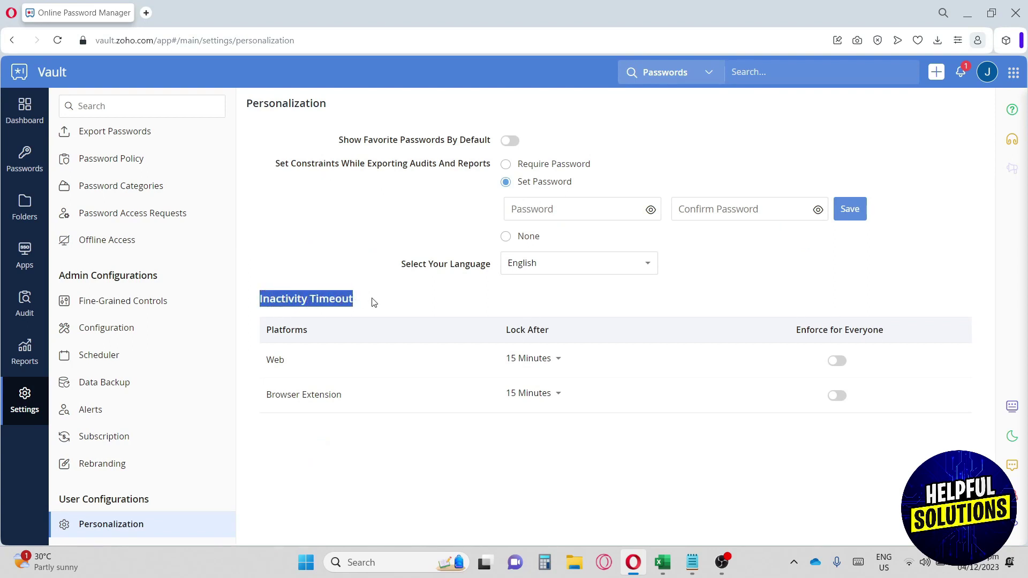
click(298, 348)
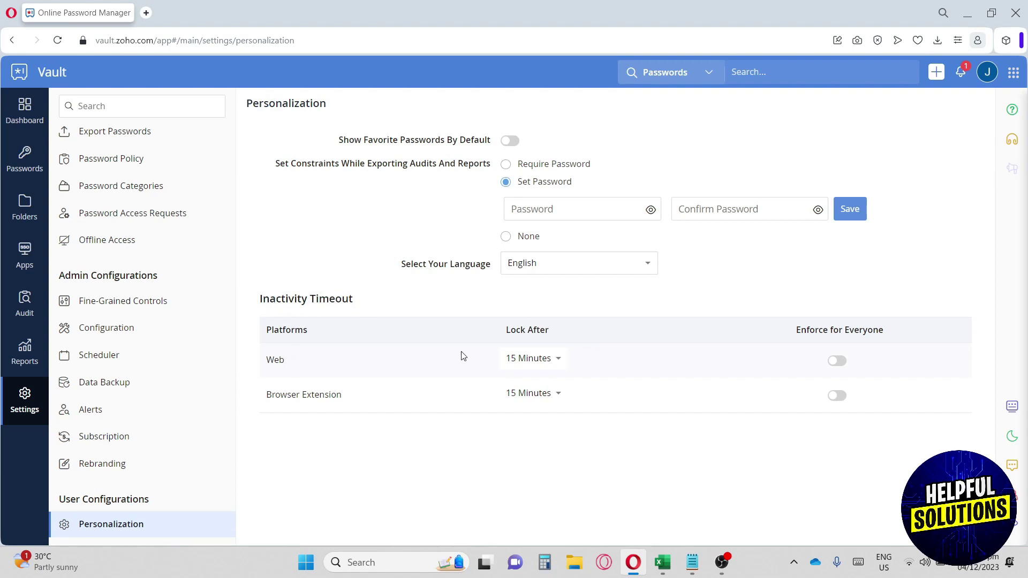
click(527, 359)
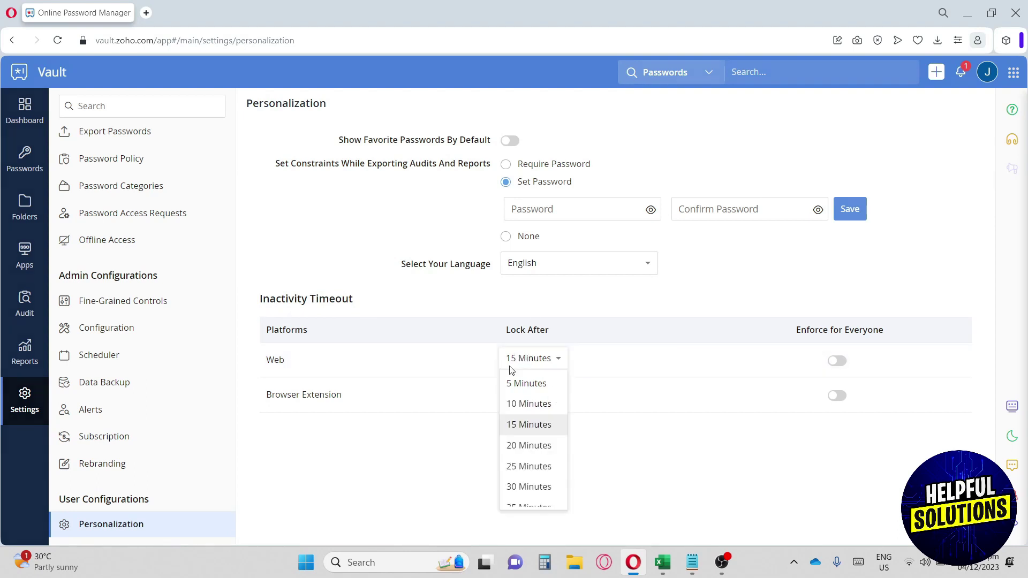
click(508, 367)
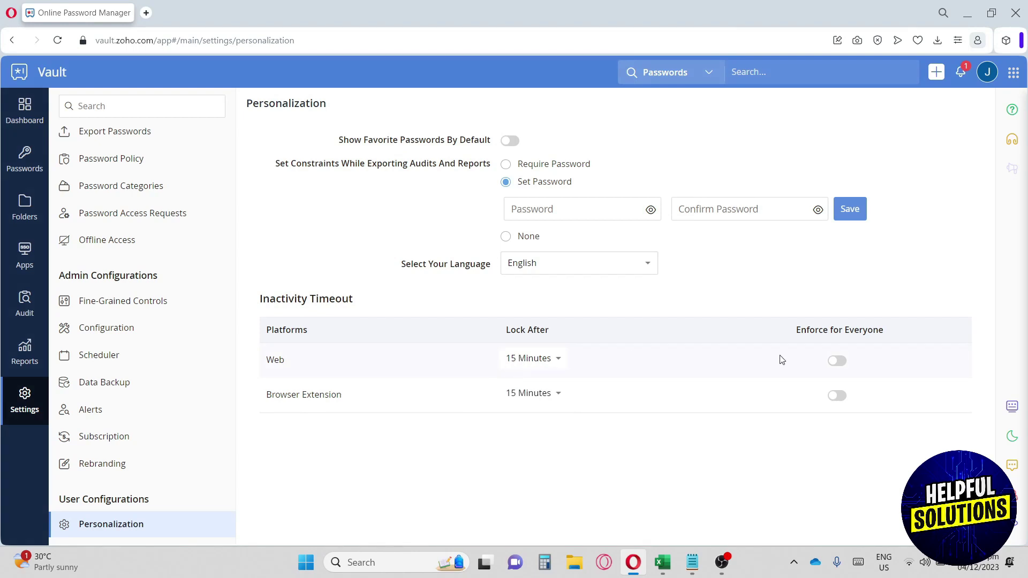
drag(799, 331, 895, 327)
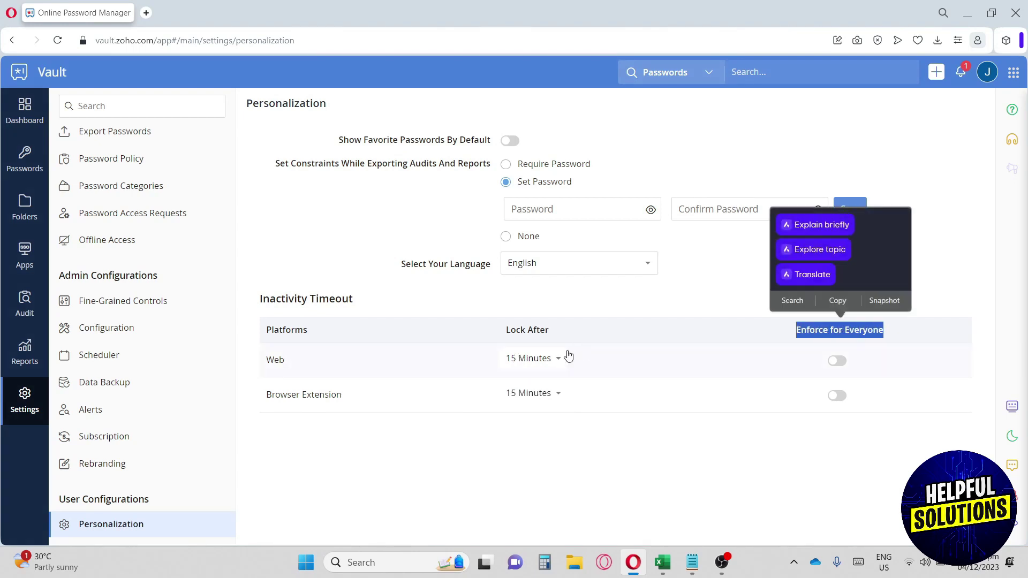
click(539, 361)
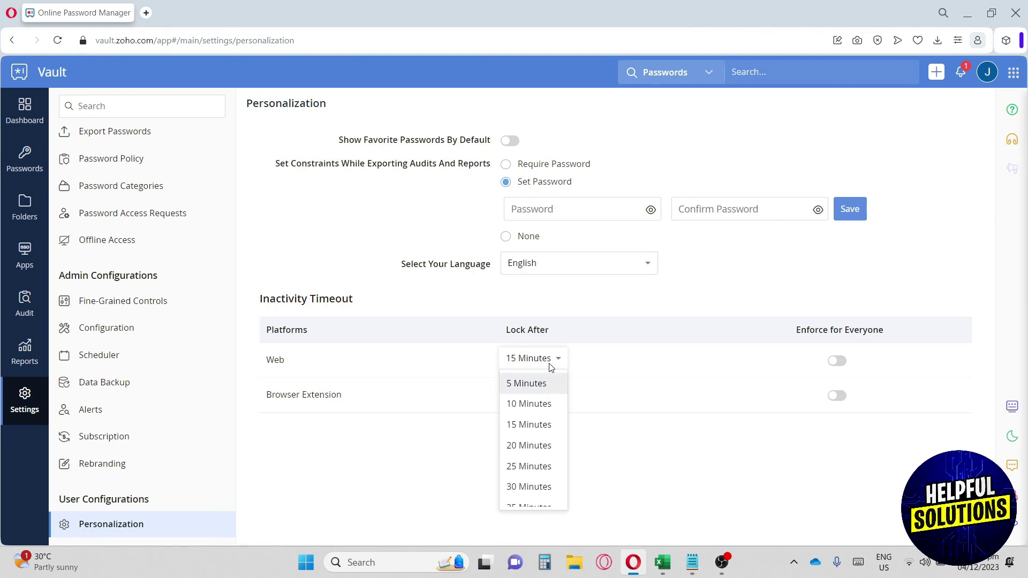
click(547, 364)
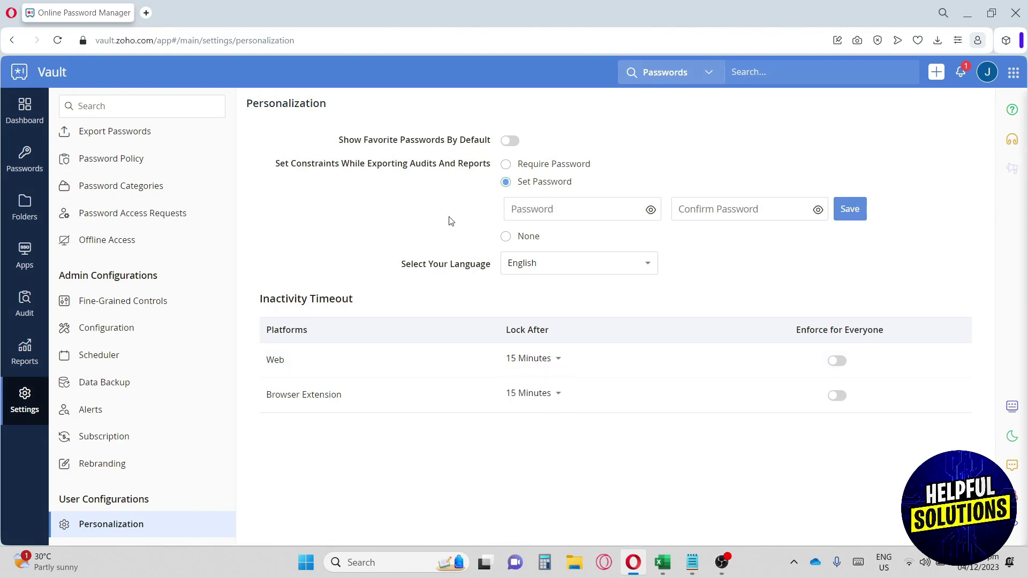
Step: Check the export constraints setting, then go to Subscription under Admin Configurations
drag(280, 164, 568, 168)
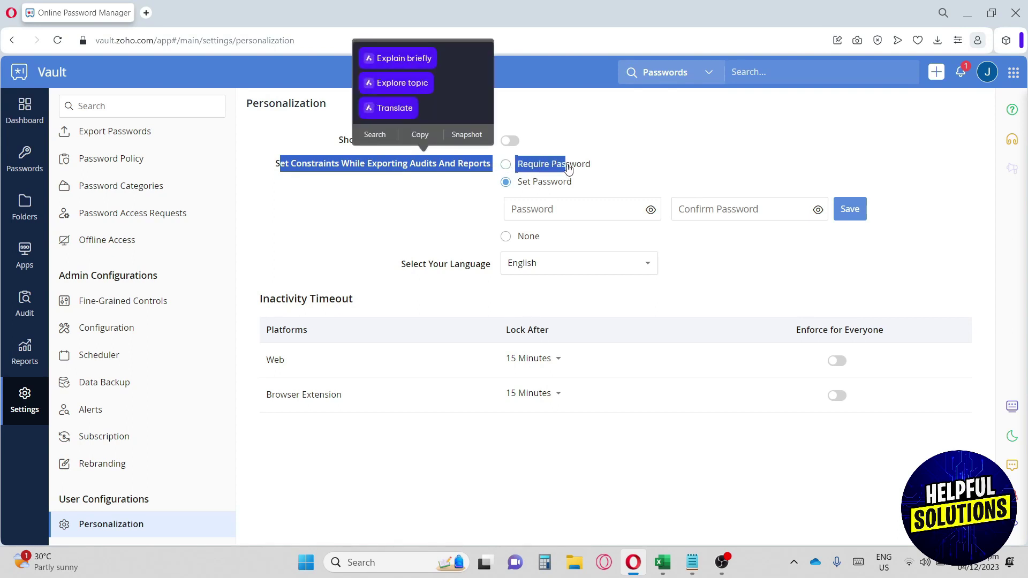
click(316, 172)
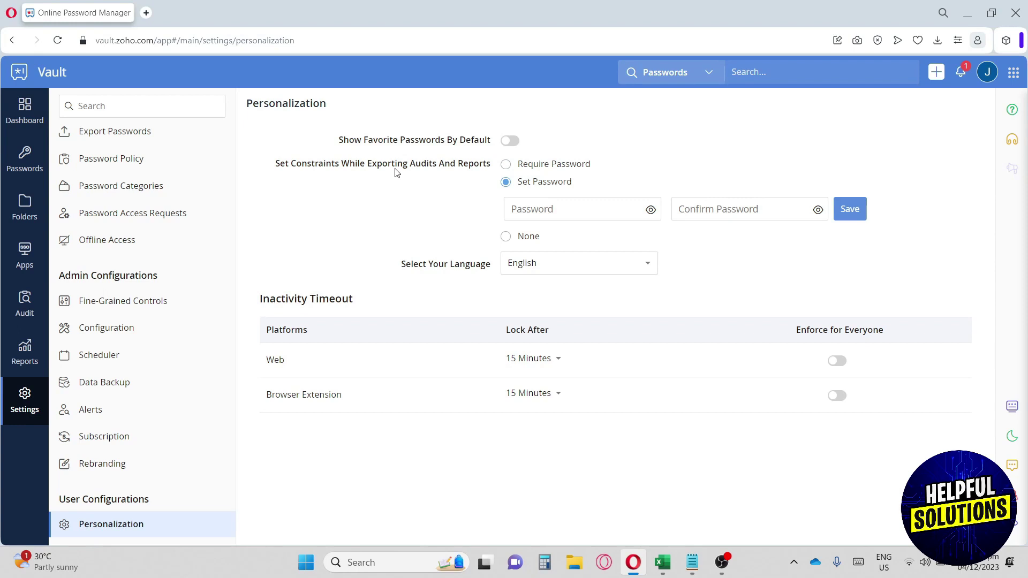
scroll(101, 348, down, 1)
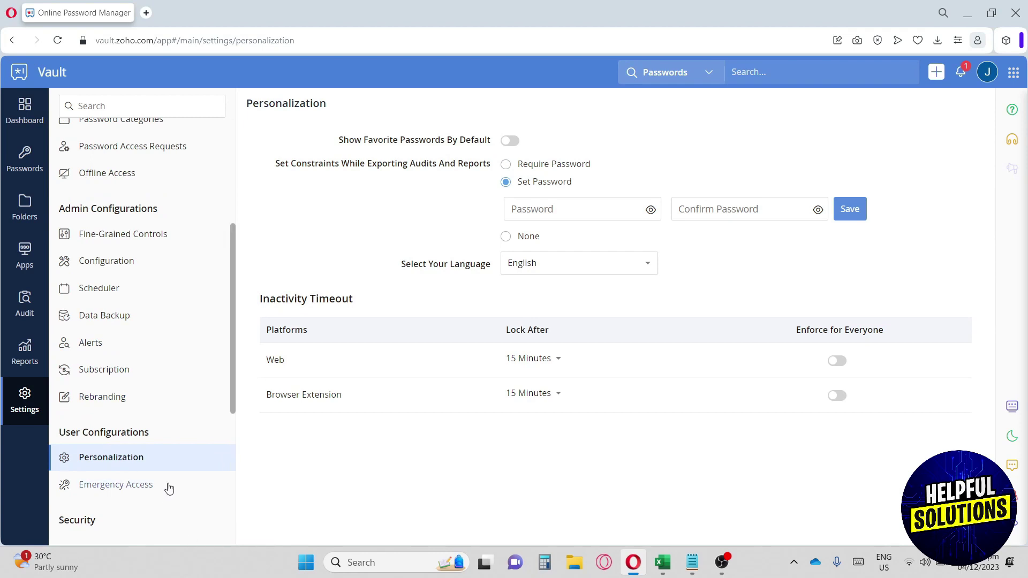
click(119, 372)
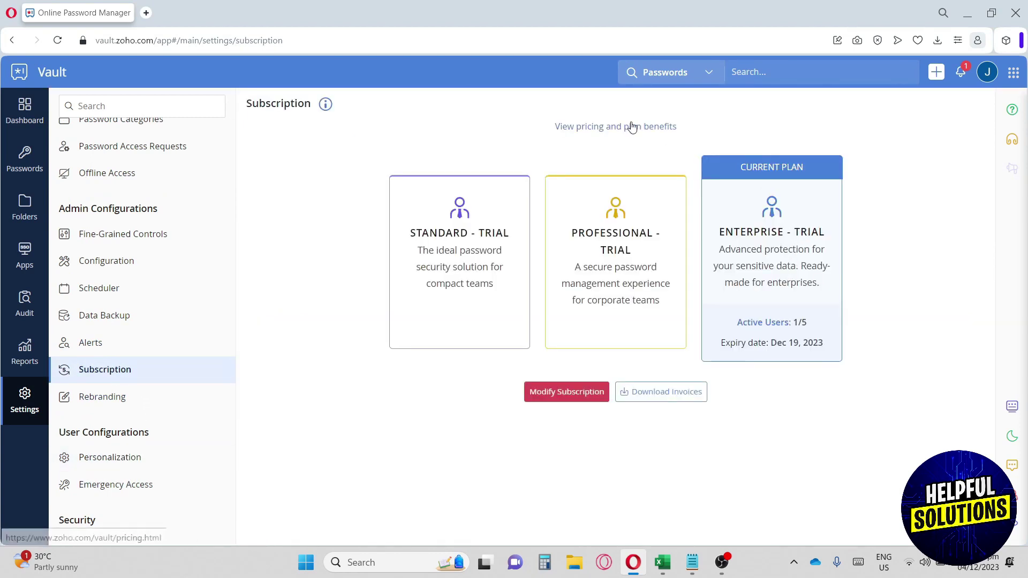
Step: Open the pricing and plan benefits page and look at the FREE FOREVER plan
click(593, 132)
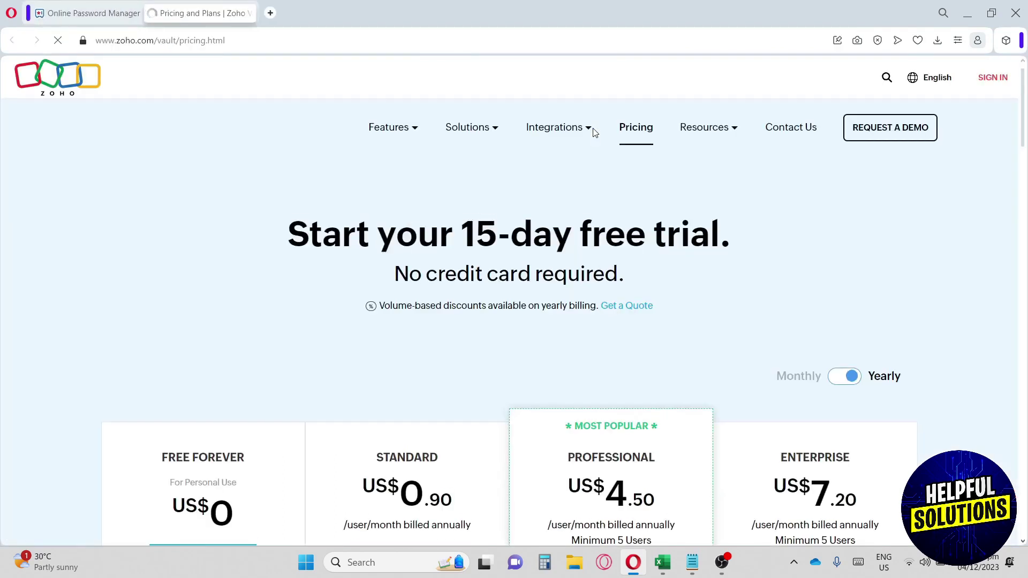
scroll(395, 156, down, 4)
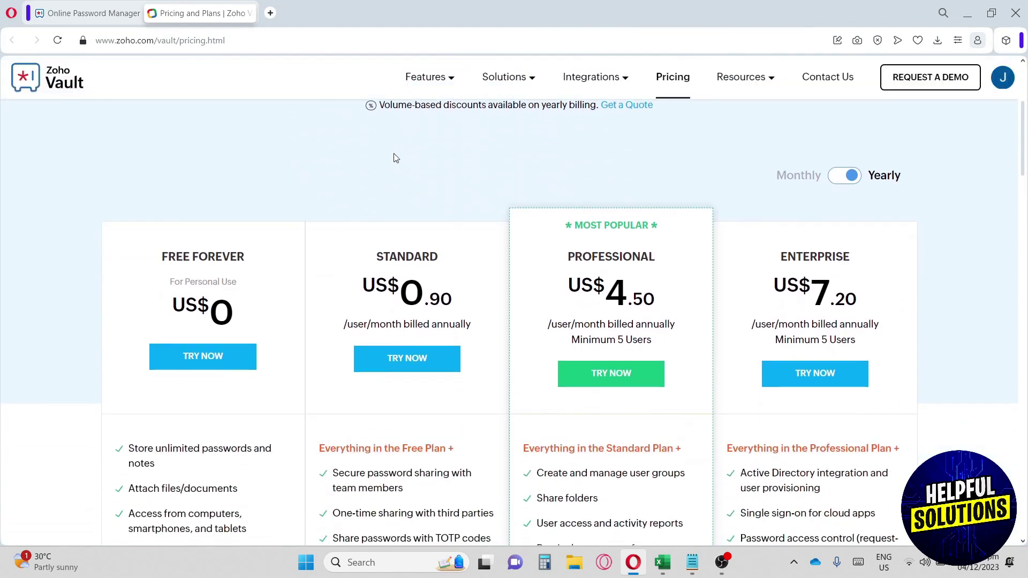
scroll(396, 155, down, 1)
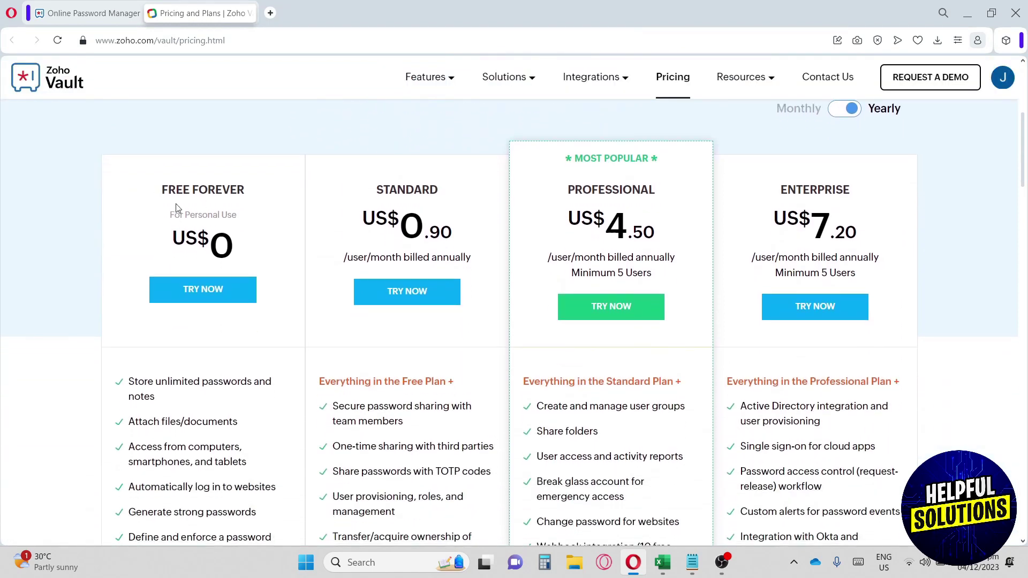
drag(163, 190, 281, 184)
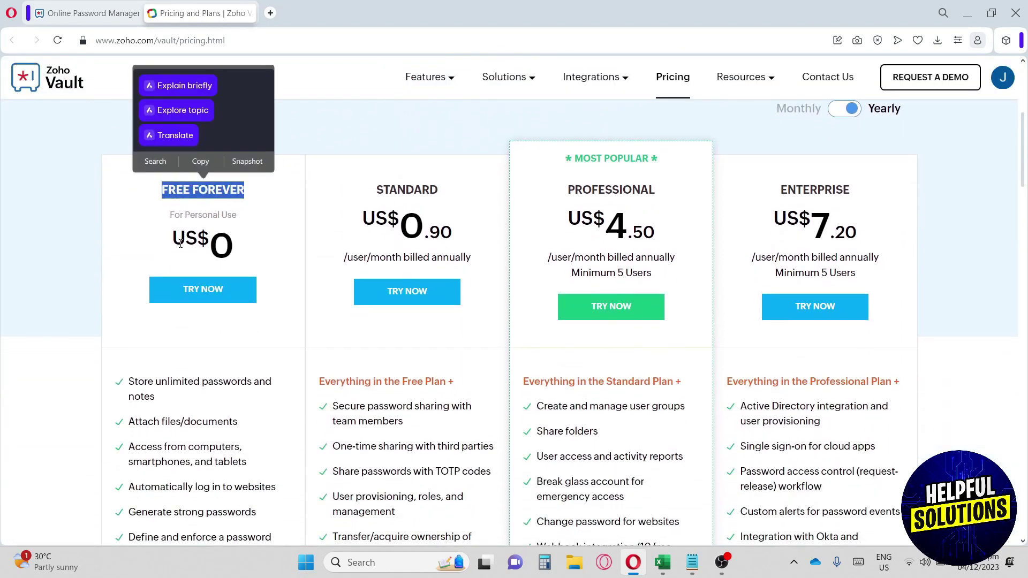
click(199, 244)
drag(199, 244, 252, 245)
scroll(294, 229, down, 1)
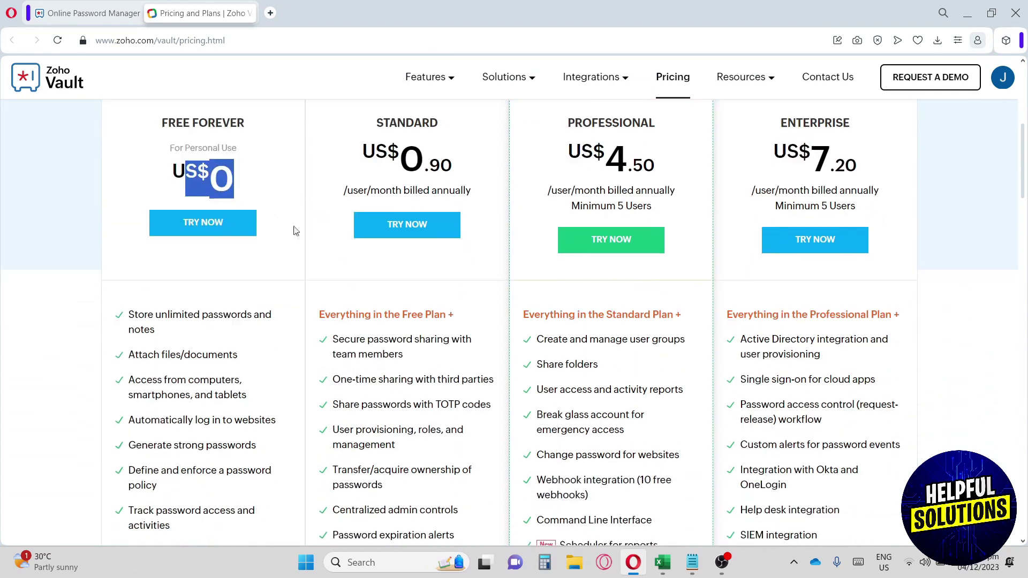
scroll(392, 182, up, 1)
Step: Compare the Standard (0.90), Professional and Enterprise (7.20) plan names and prices
drag(384, 190, 447, 188)
drag(406, 225, 452, 230)
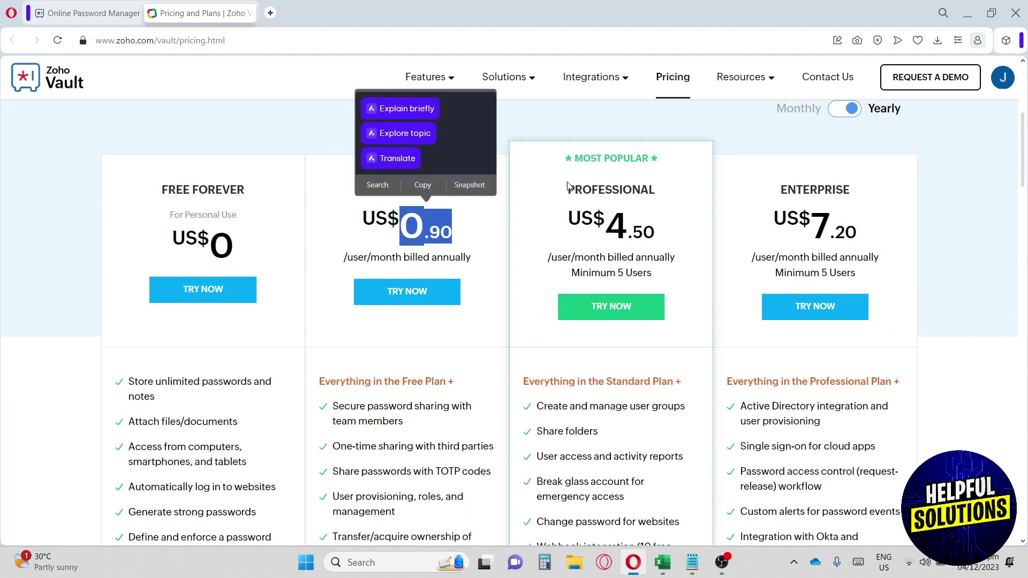
drag(566, 189, 654, 228)
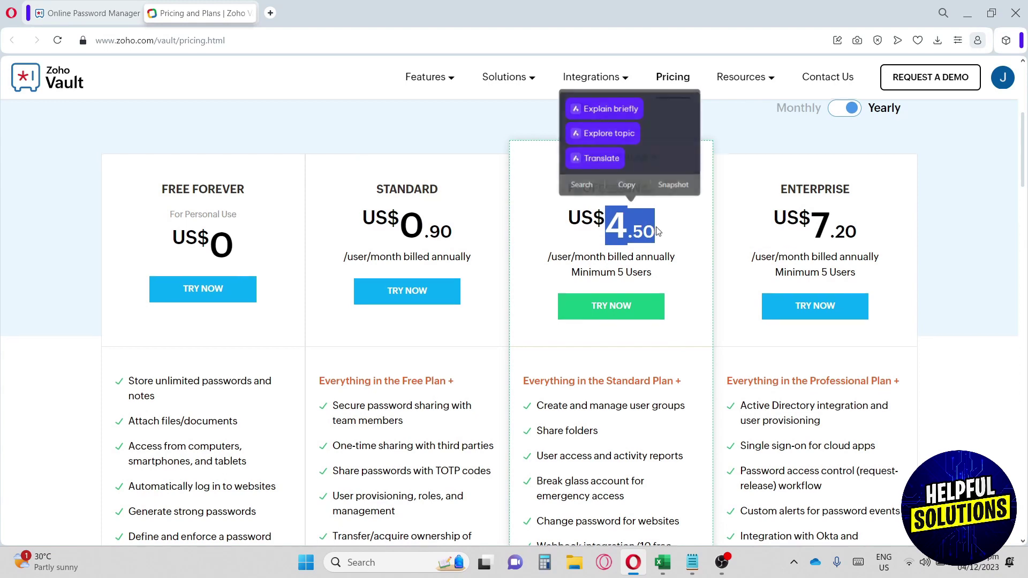
scroll(654, 228, down, 2)
scroll(729, 213, up, 2)
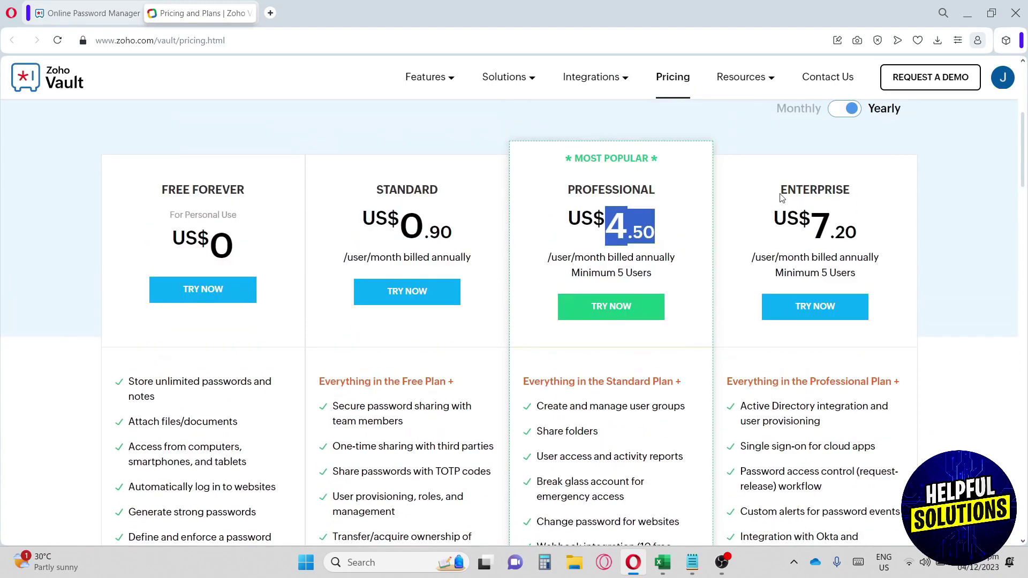
drag(780, 191, 856, 194)
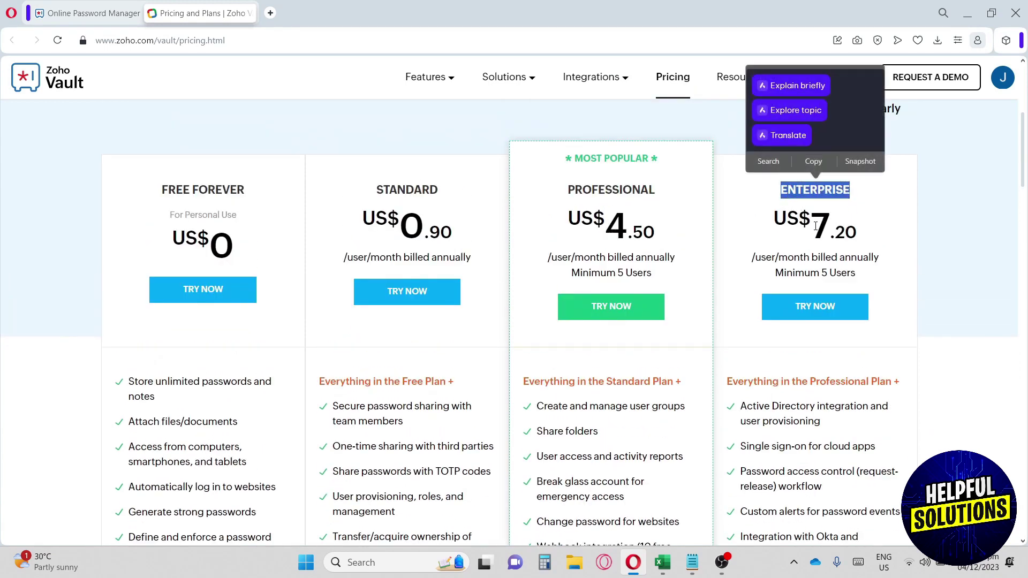
drag(815, 225, 854, 227)
scroll(851, 218, down, 1)
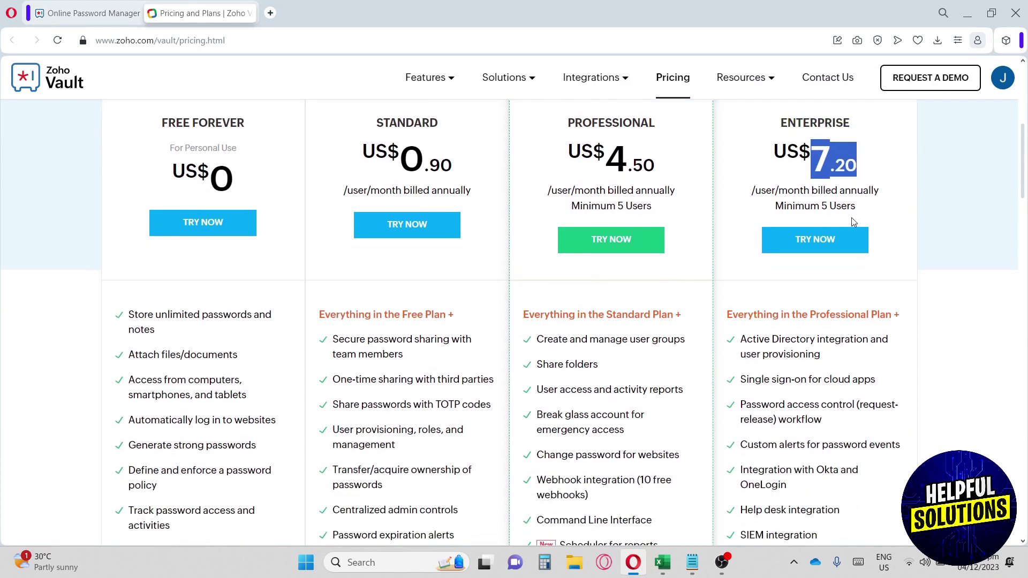
scroll(571, 227, up, 2)
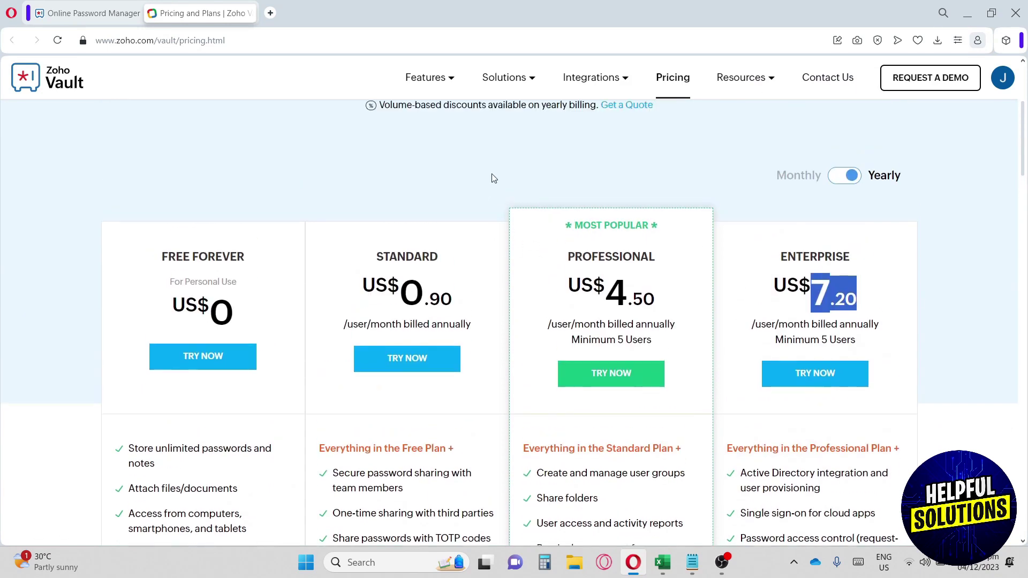
click(492, 176)
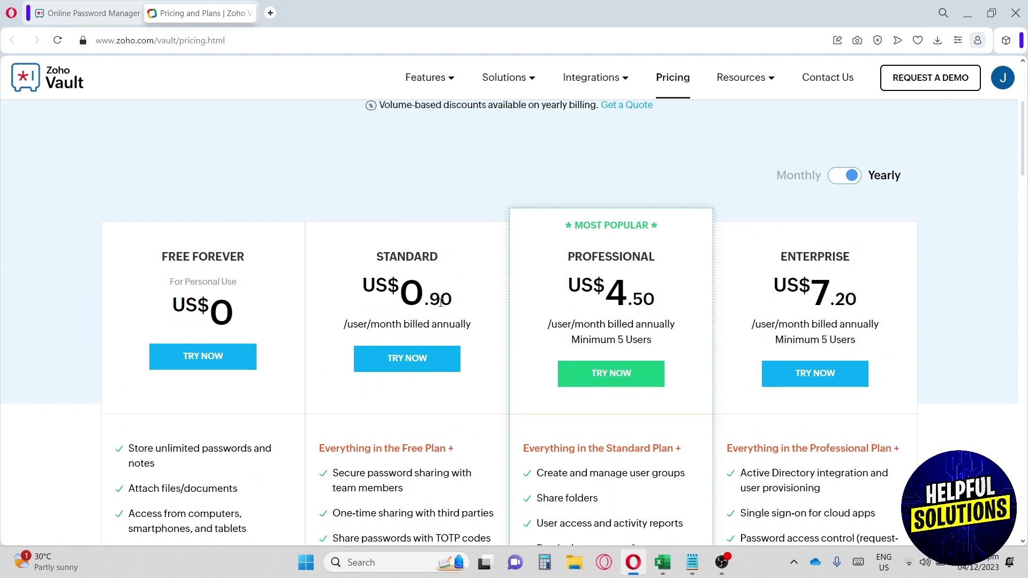
Step: Scroll through the plan features and recheck the Standard plan price of US$0.90
scroll(426, 292, down, 2)
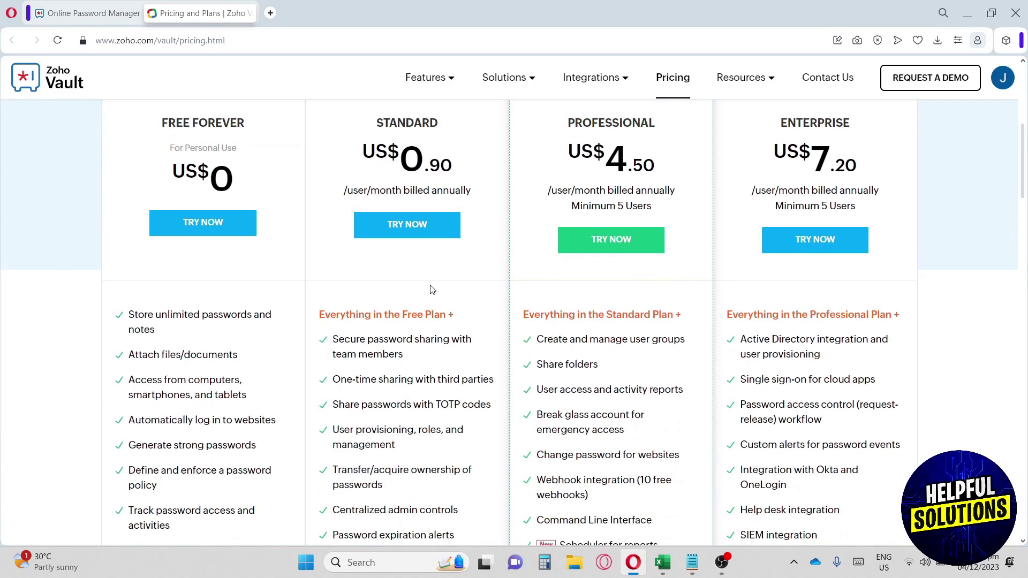
scroll(433, 290, down, 10)
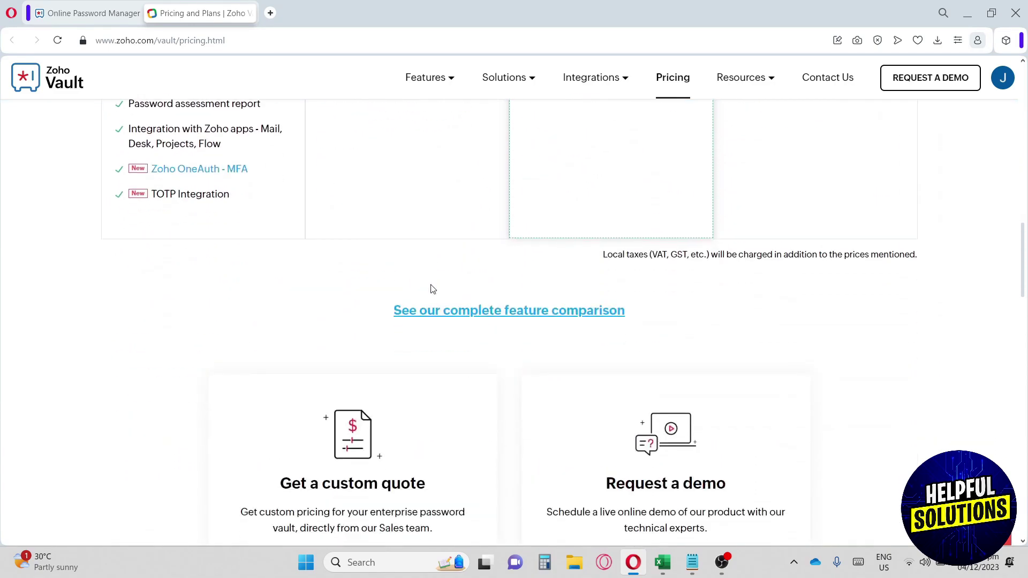
scroll(432, 290, down, 5)
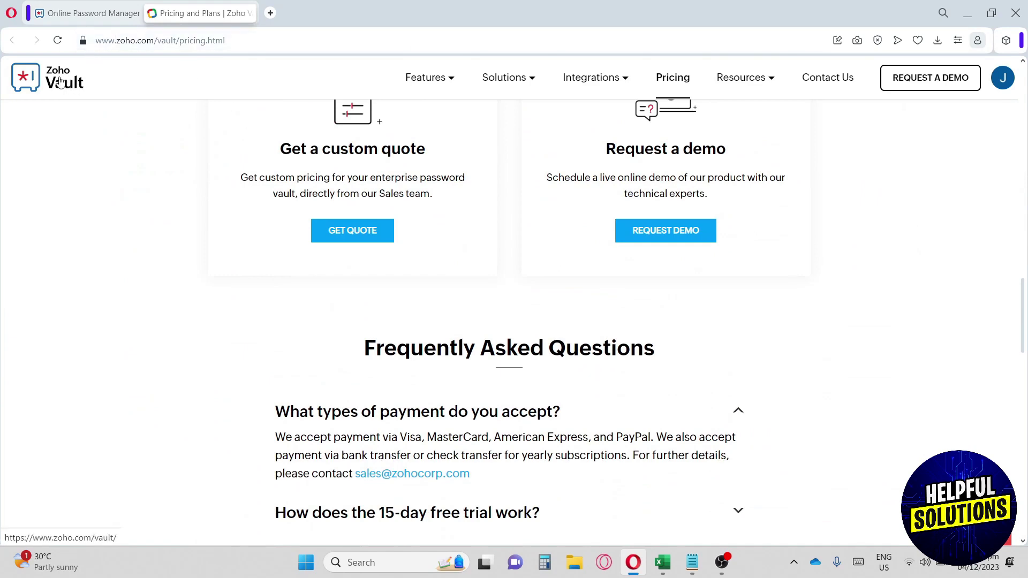
scroll(297, 279, up, 15)
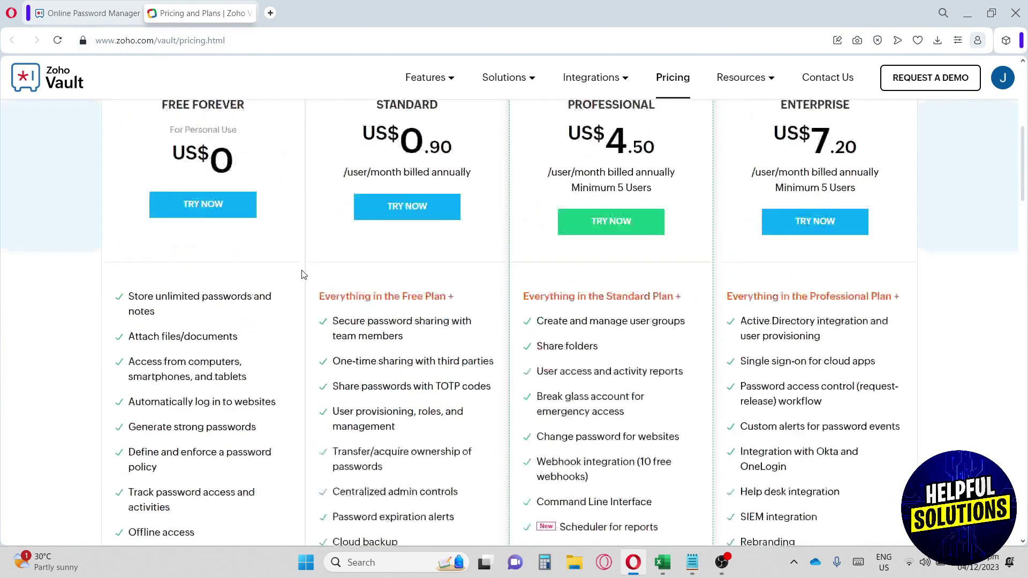
scroll(304, 274, up, 1)
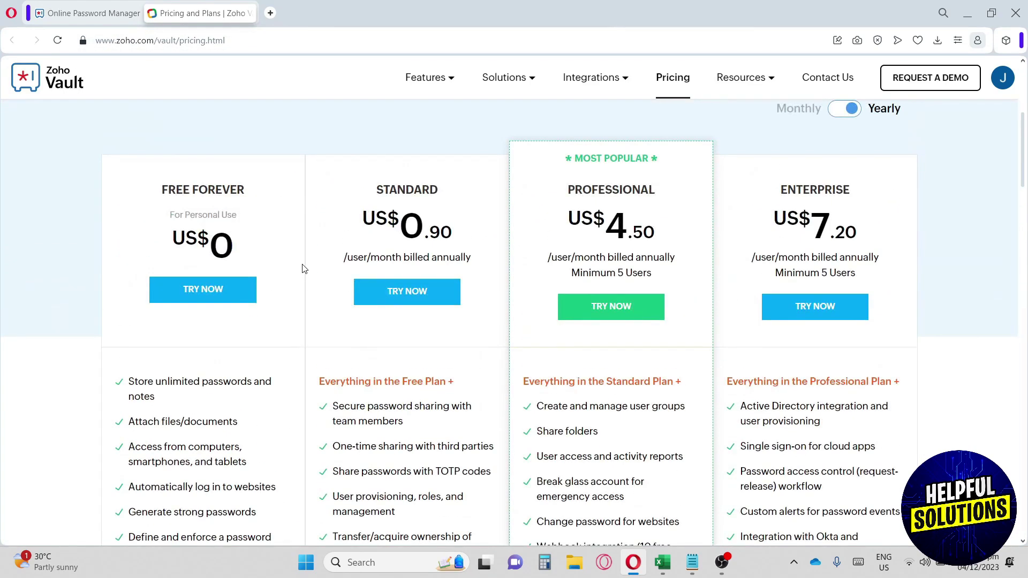
scroll(304, 269, up, 1)
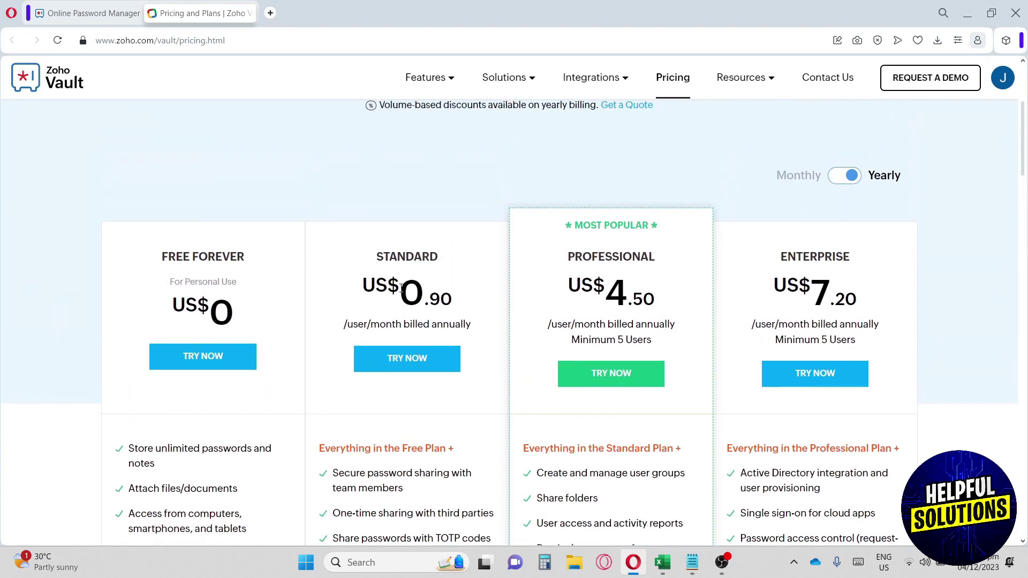
drag(359, 280, 453, 292)
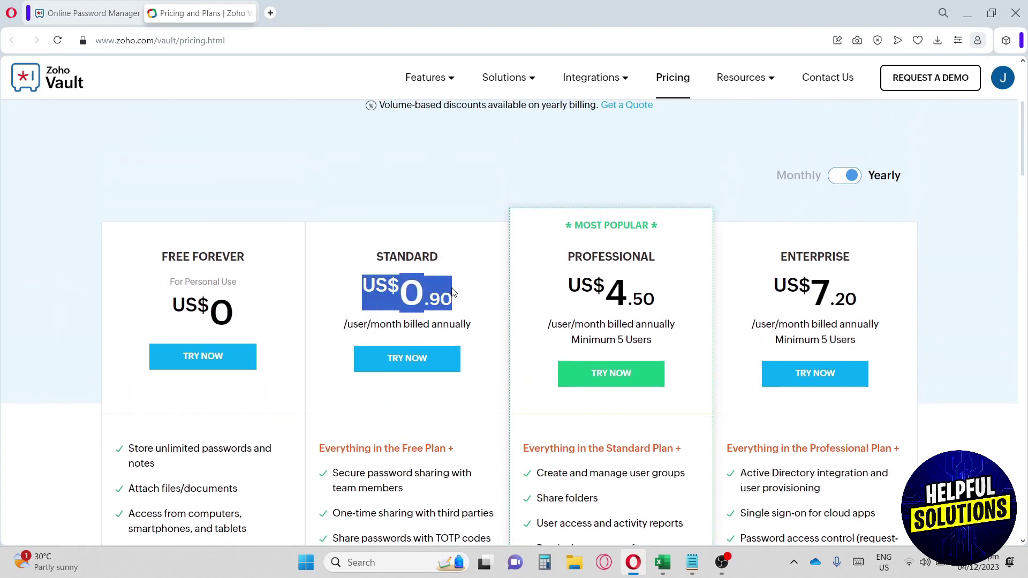